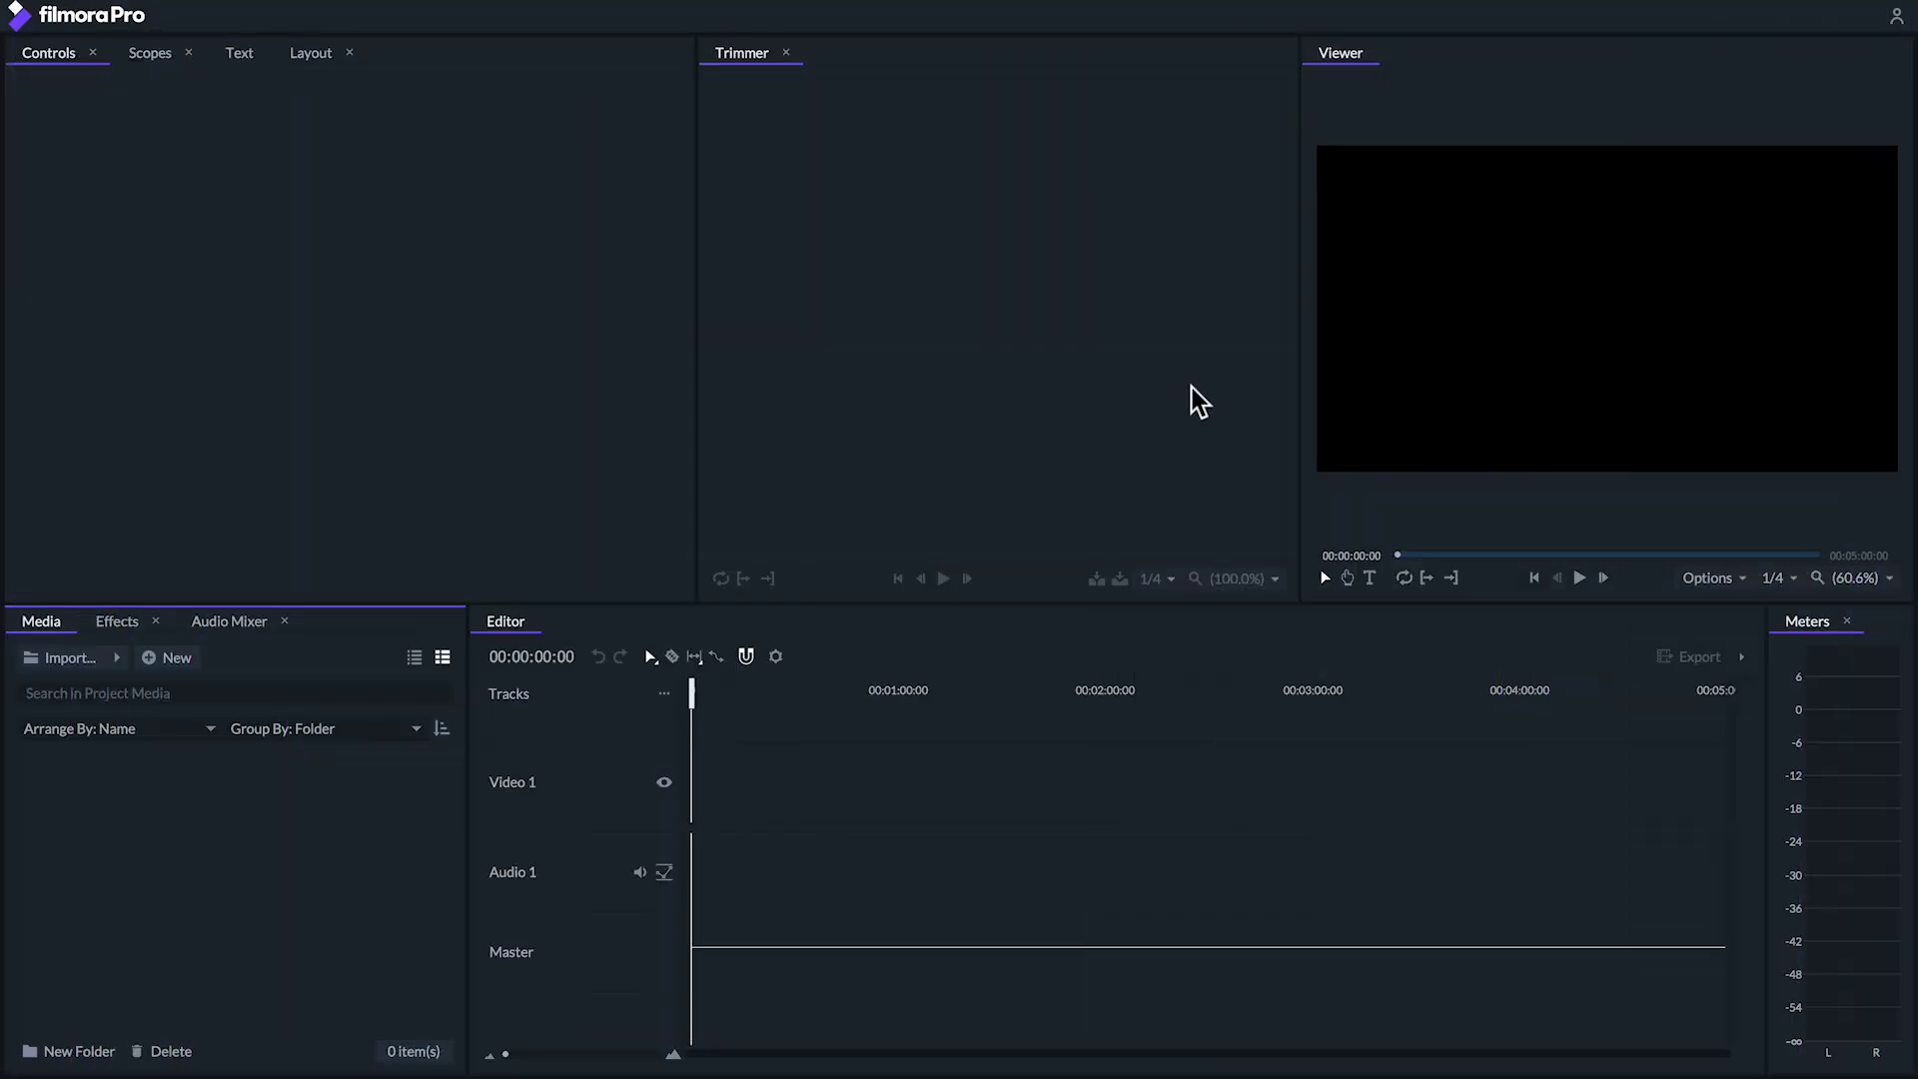
Open the application's Render options and look at the available default antialiasing modes
left_click(453, 408)
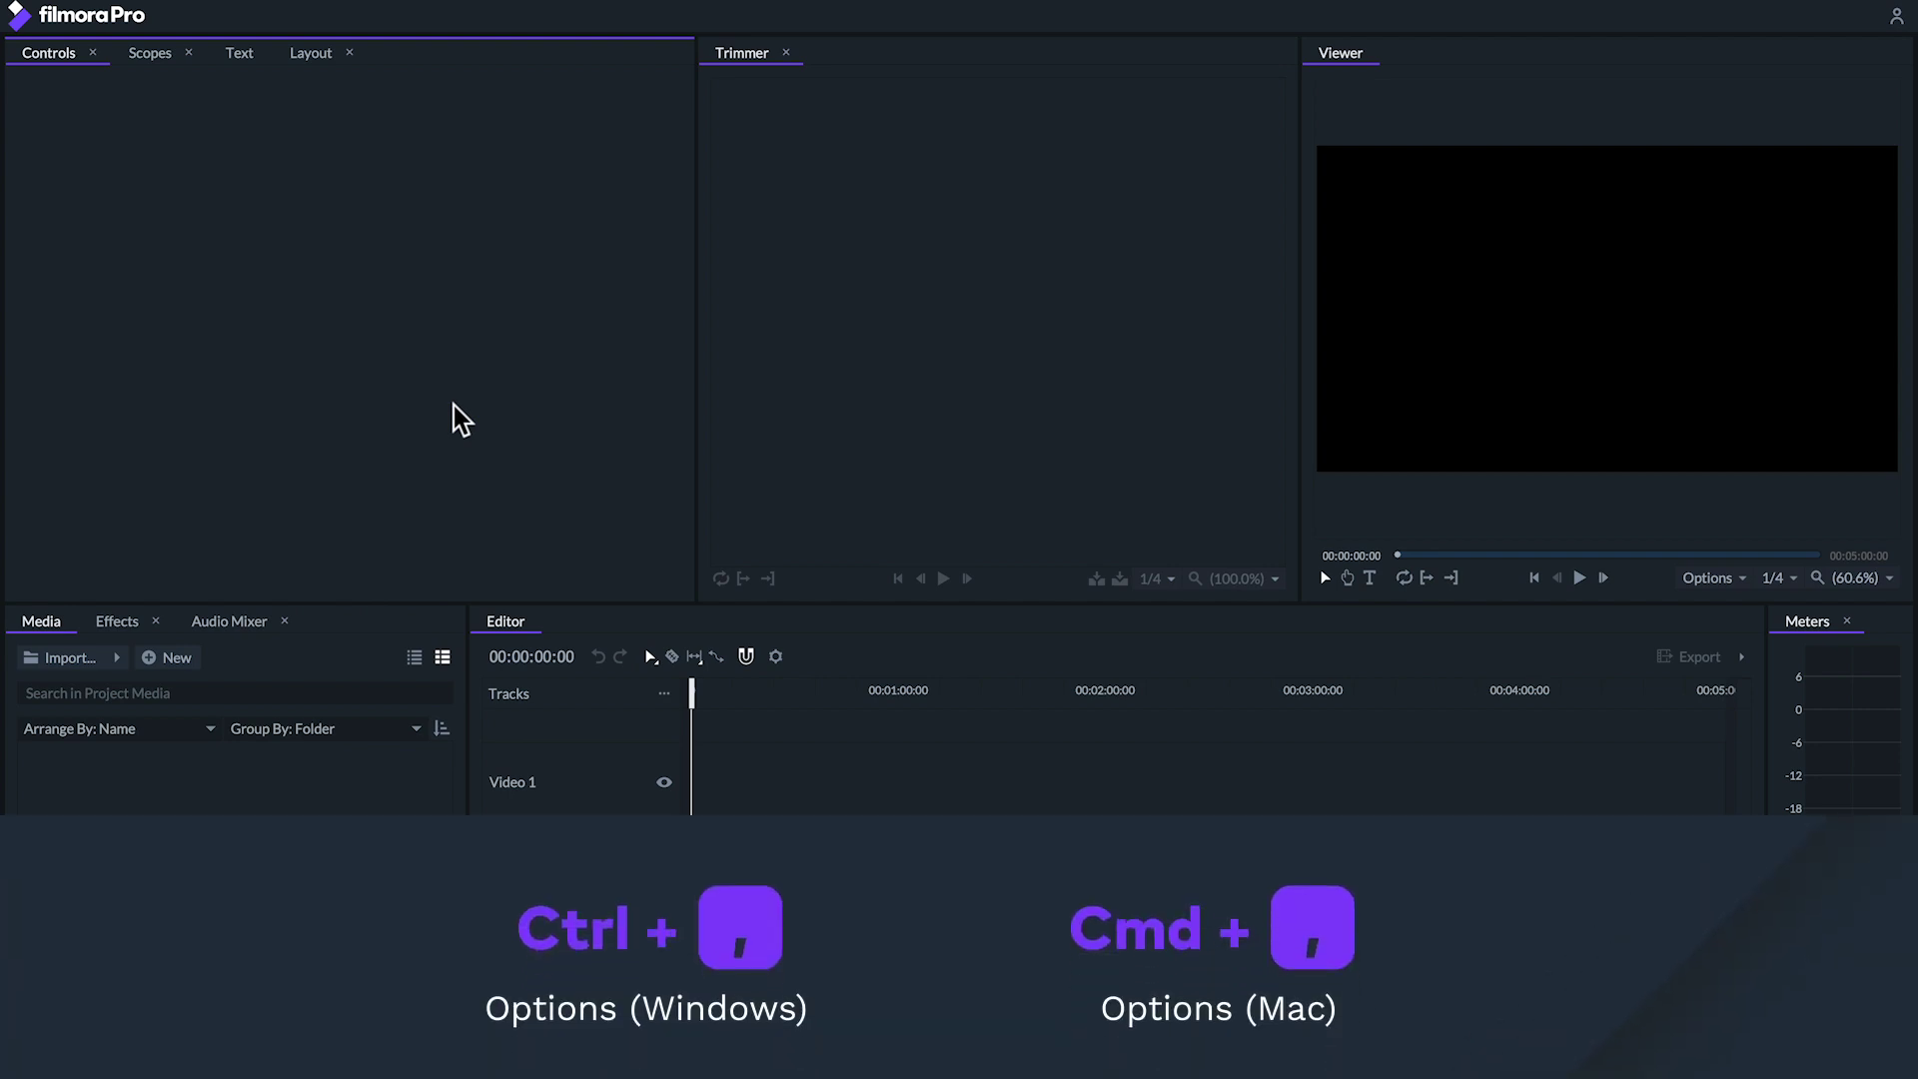
key("ctrl+comma")
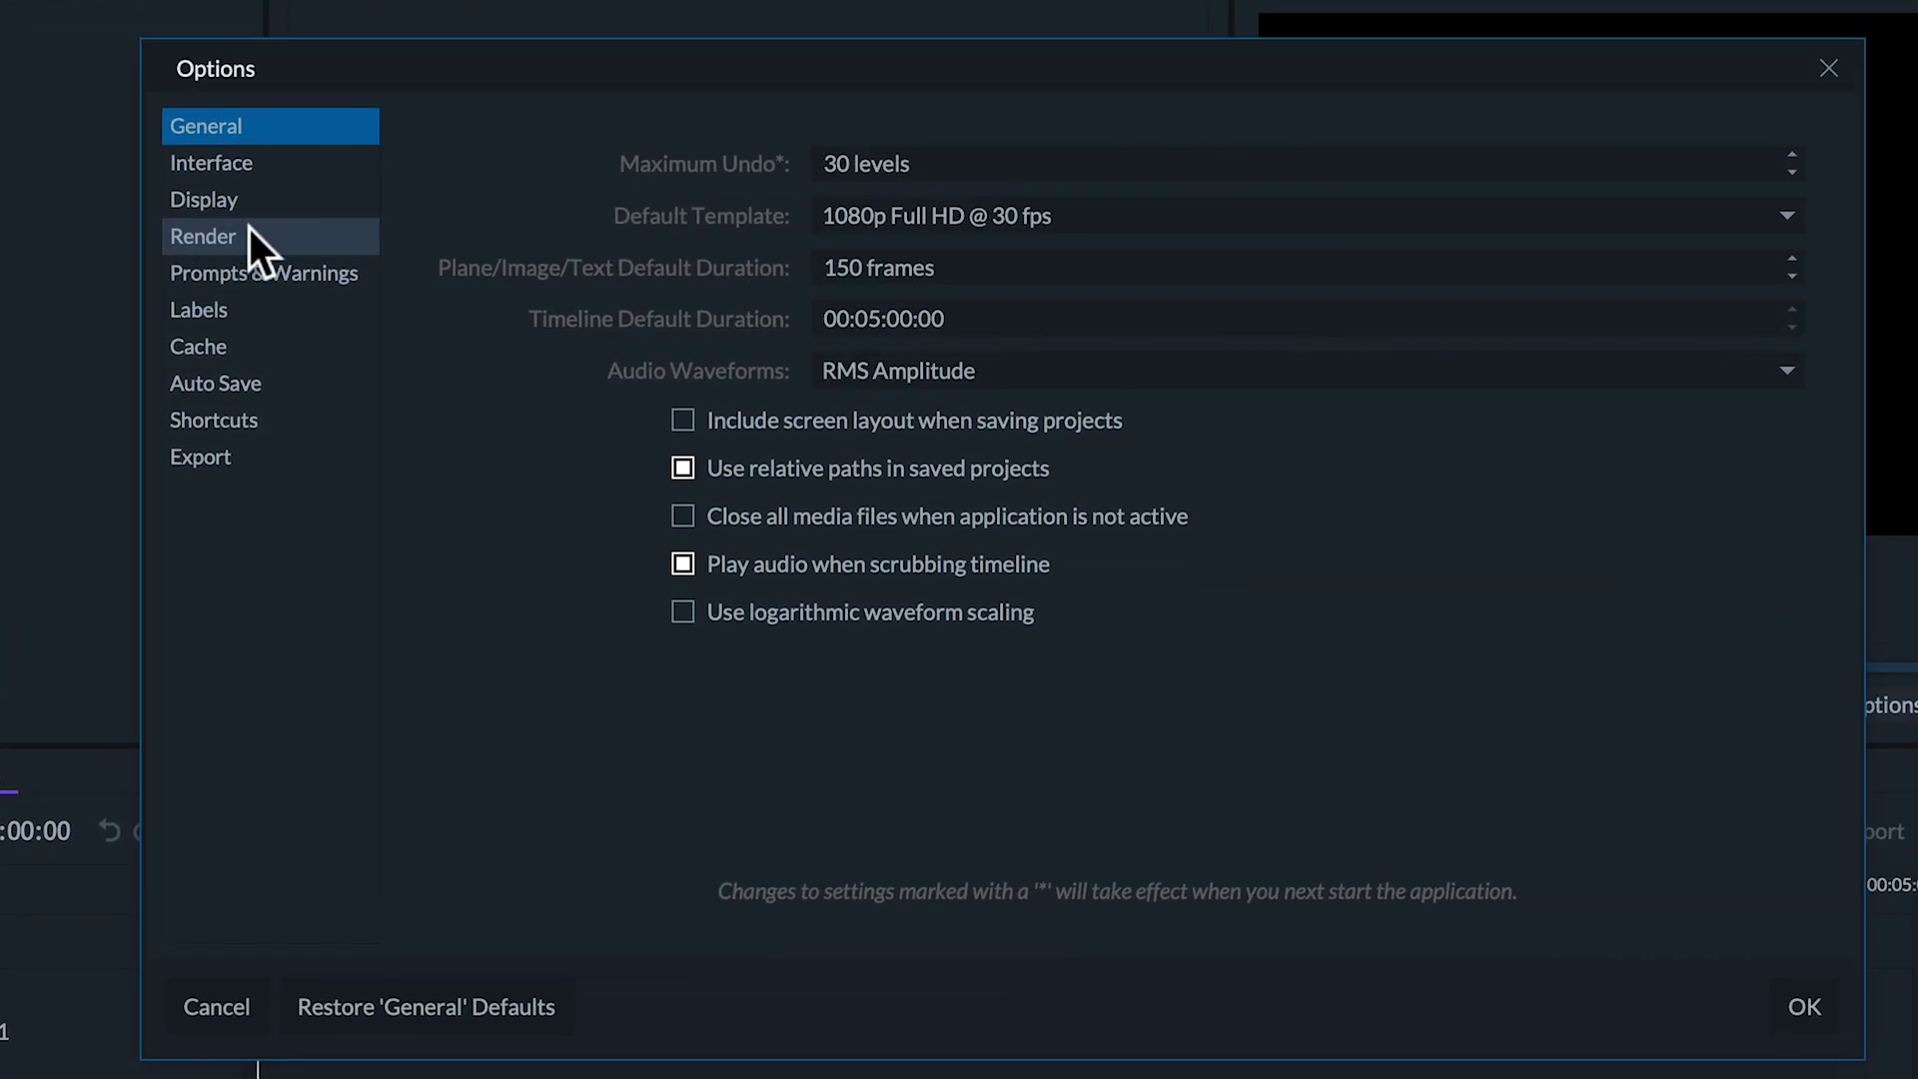
left_click(300, 245)
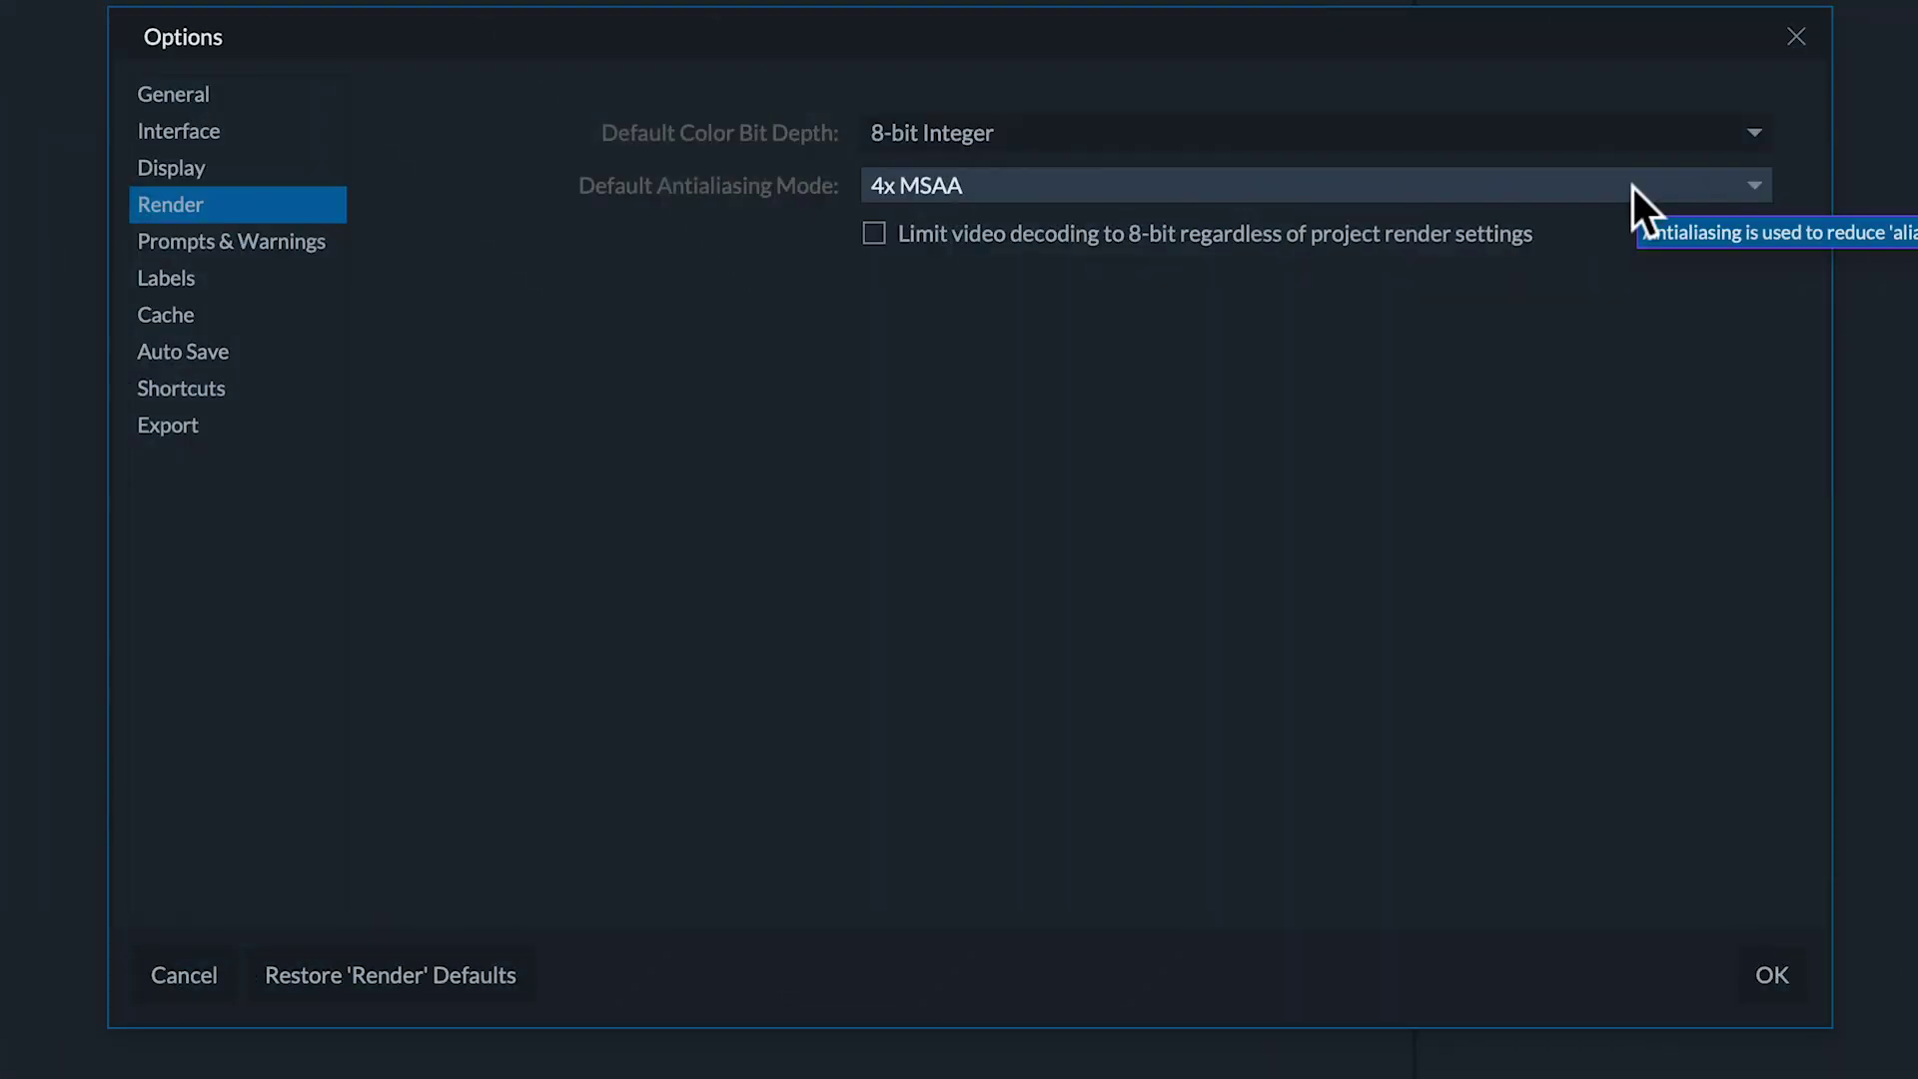
left_click(1633, 190)
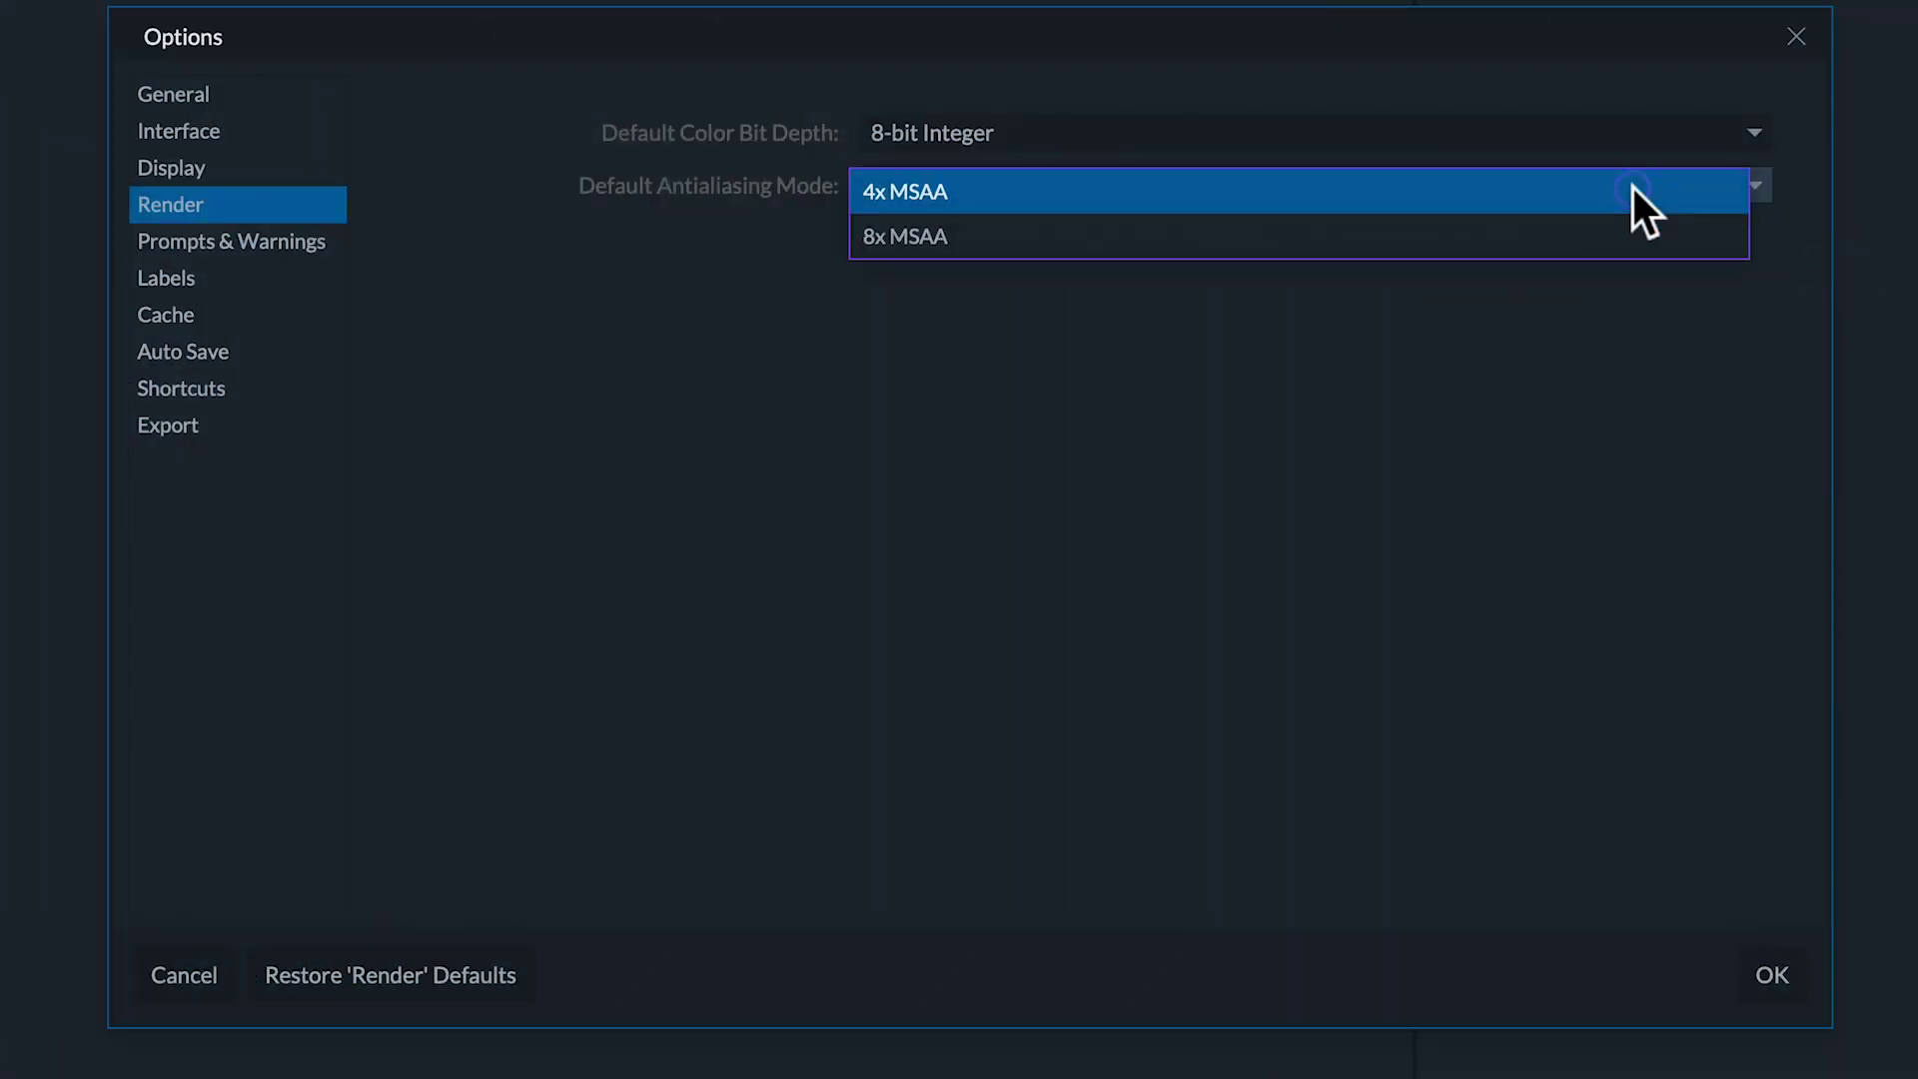
left_click(1556, 288)
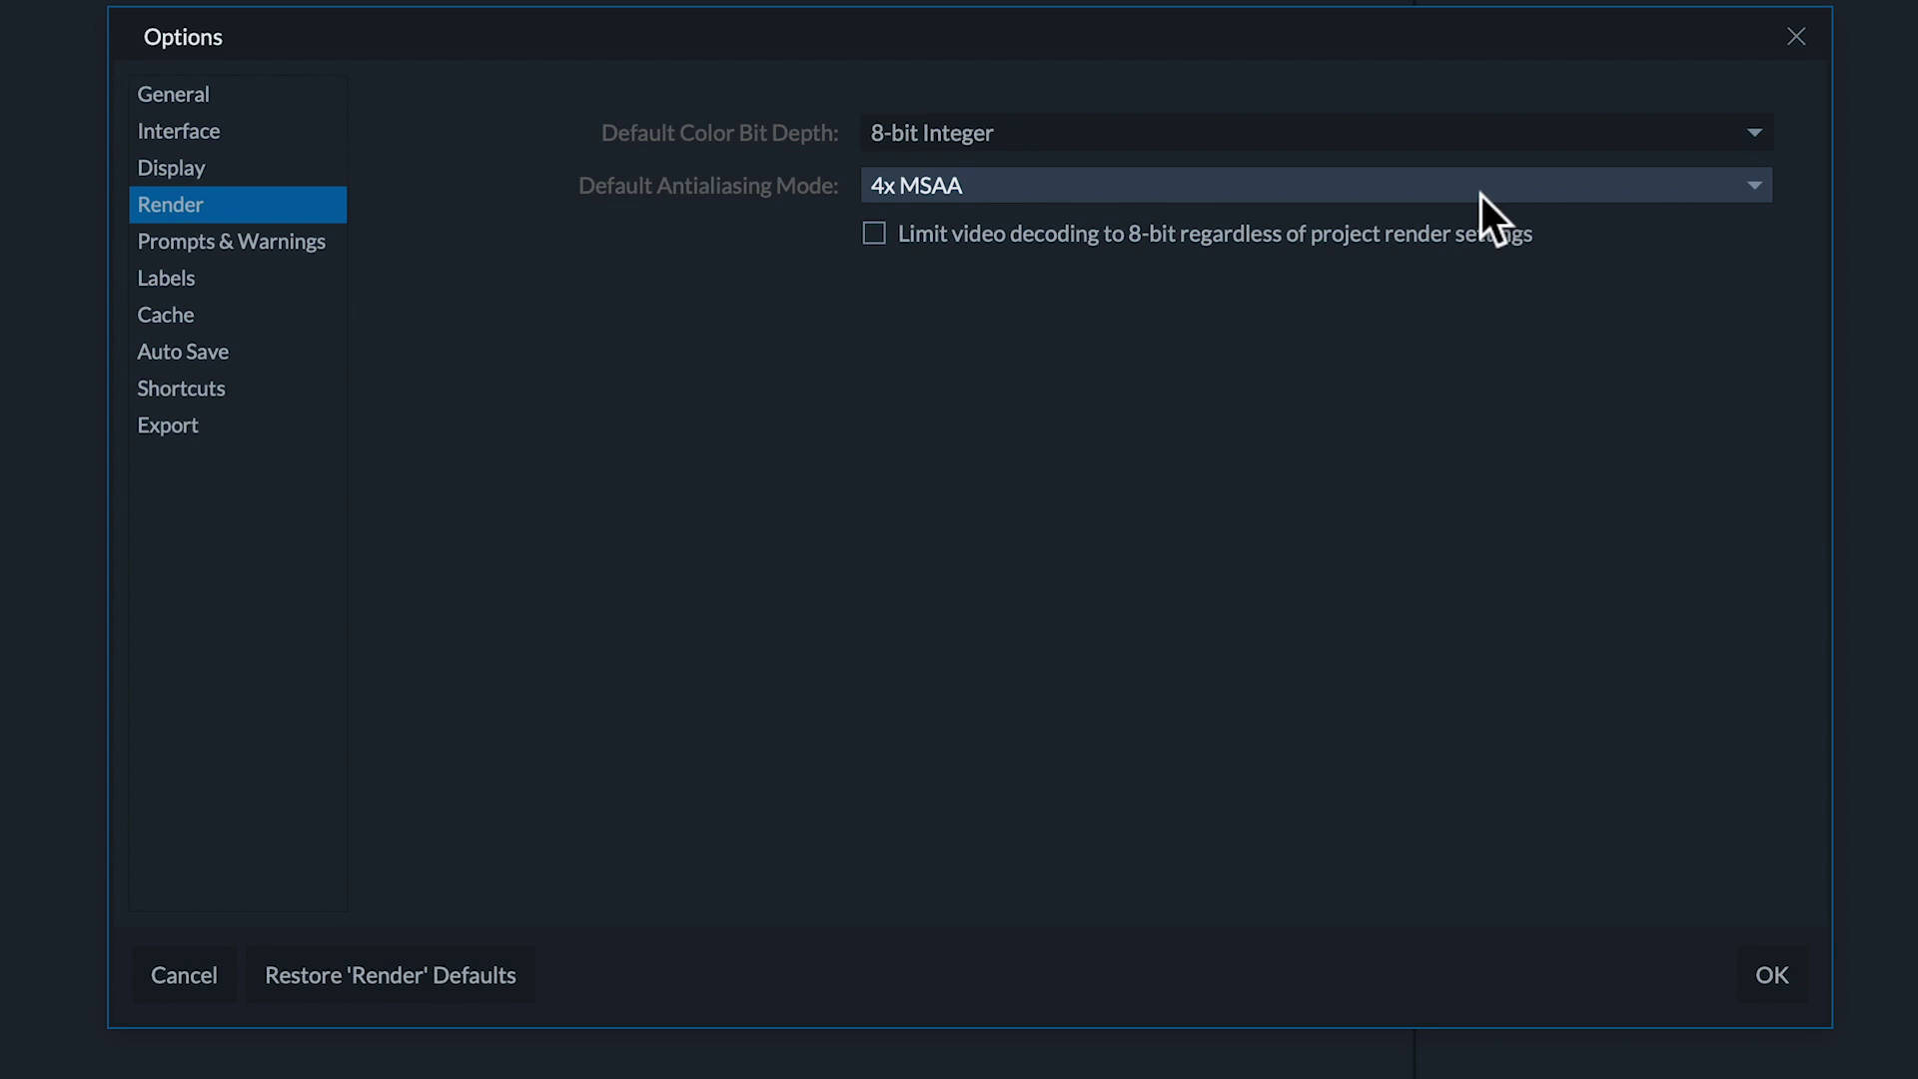
Toggle the option that limits video decoding to 8-bit on and back off
left_click(874, 236)
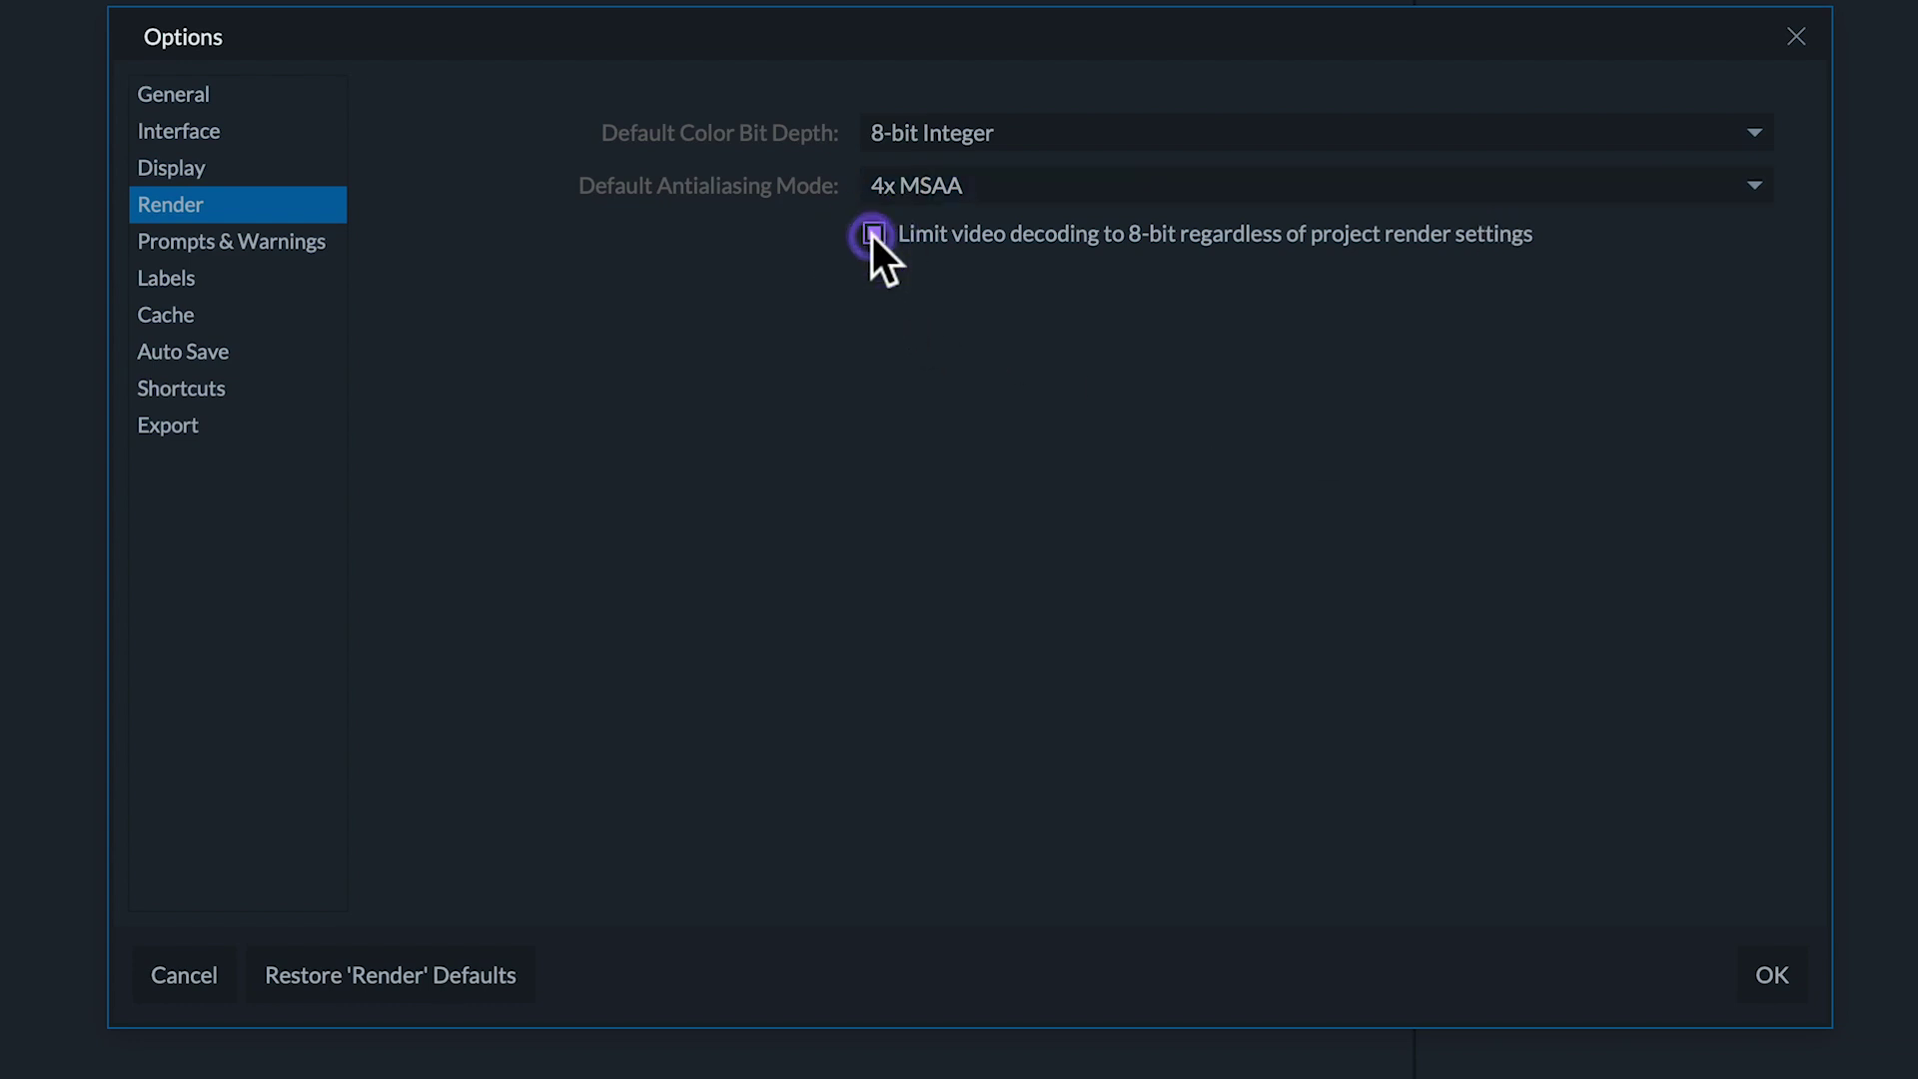
left_click(875, 238)
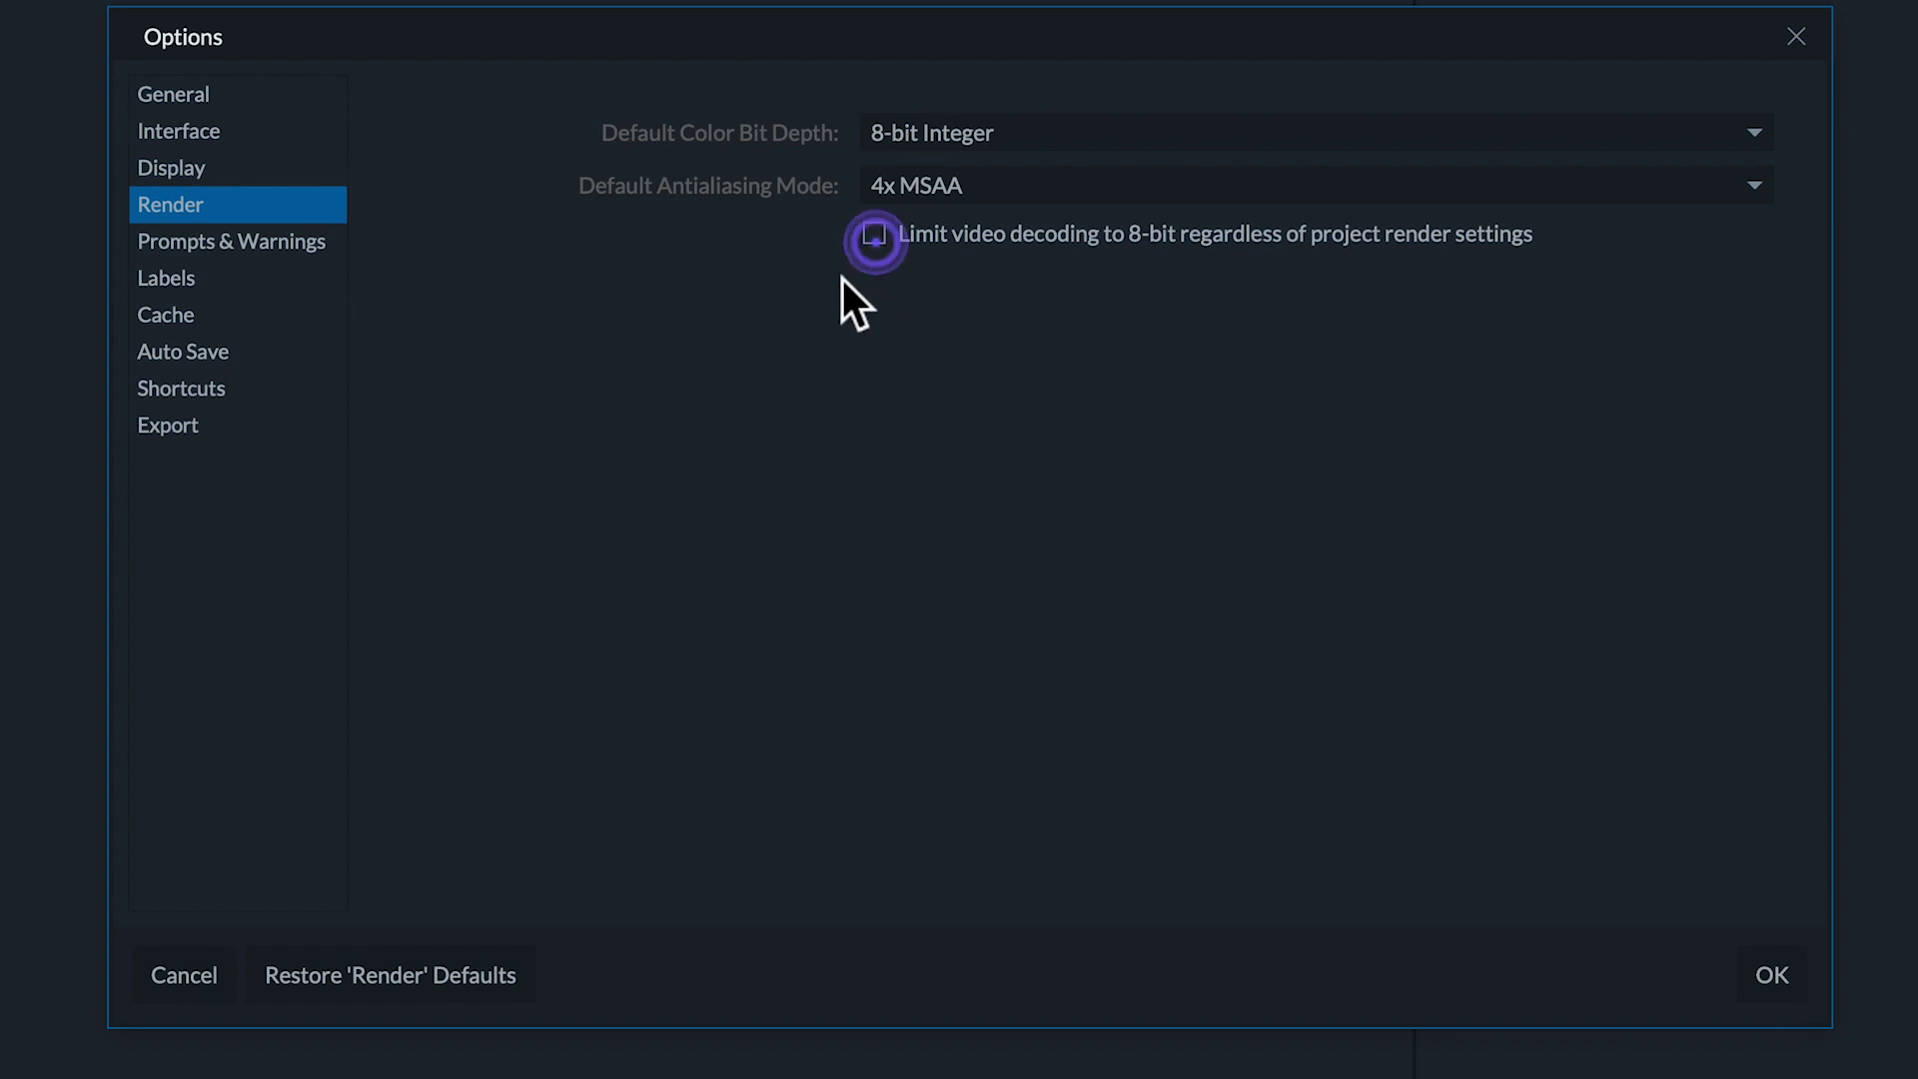
left_click(874, 237)
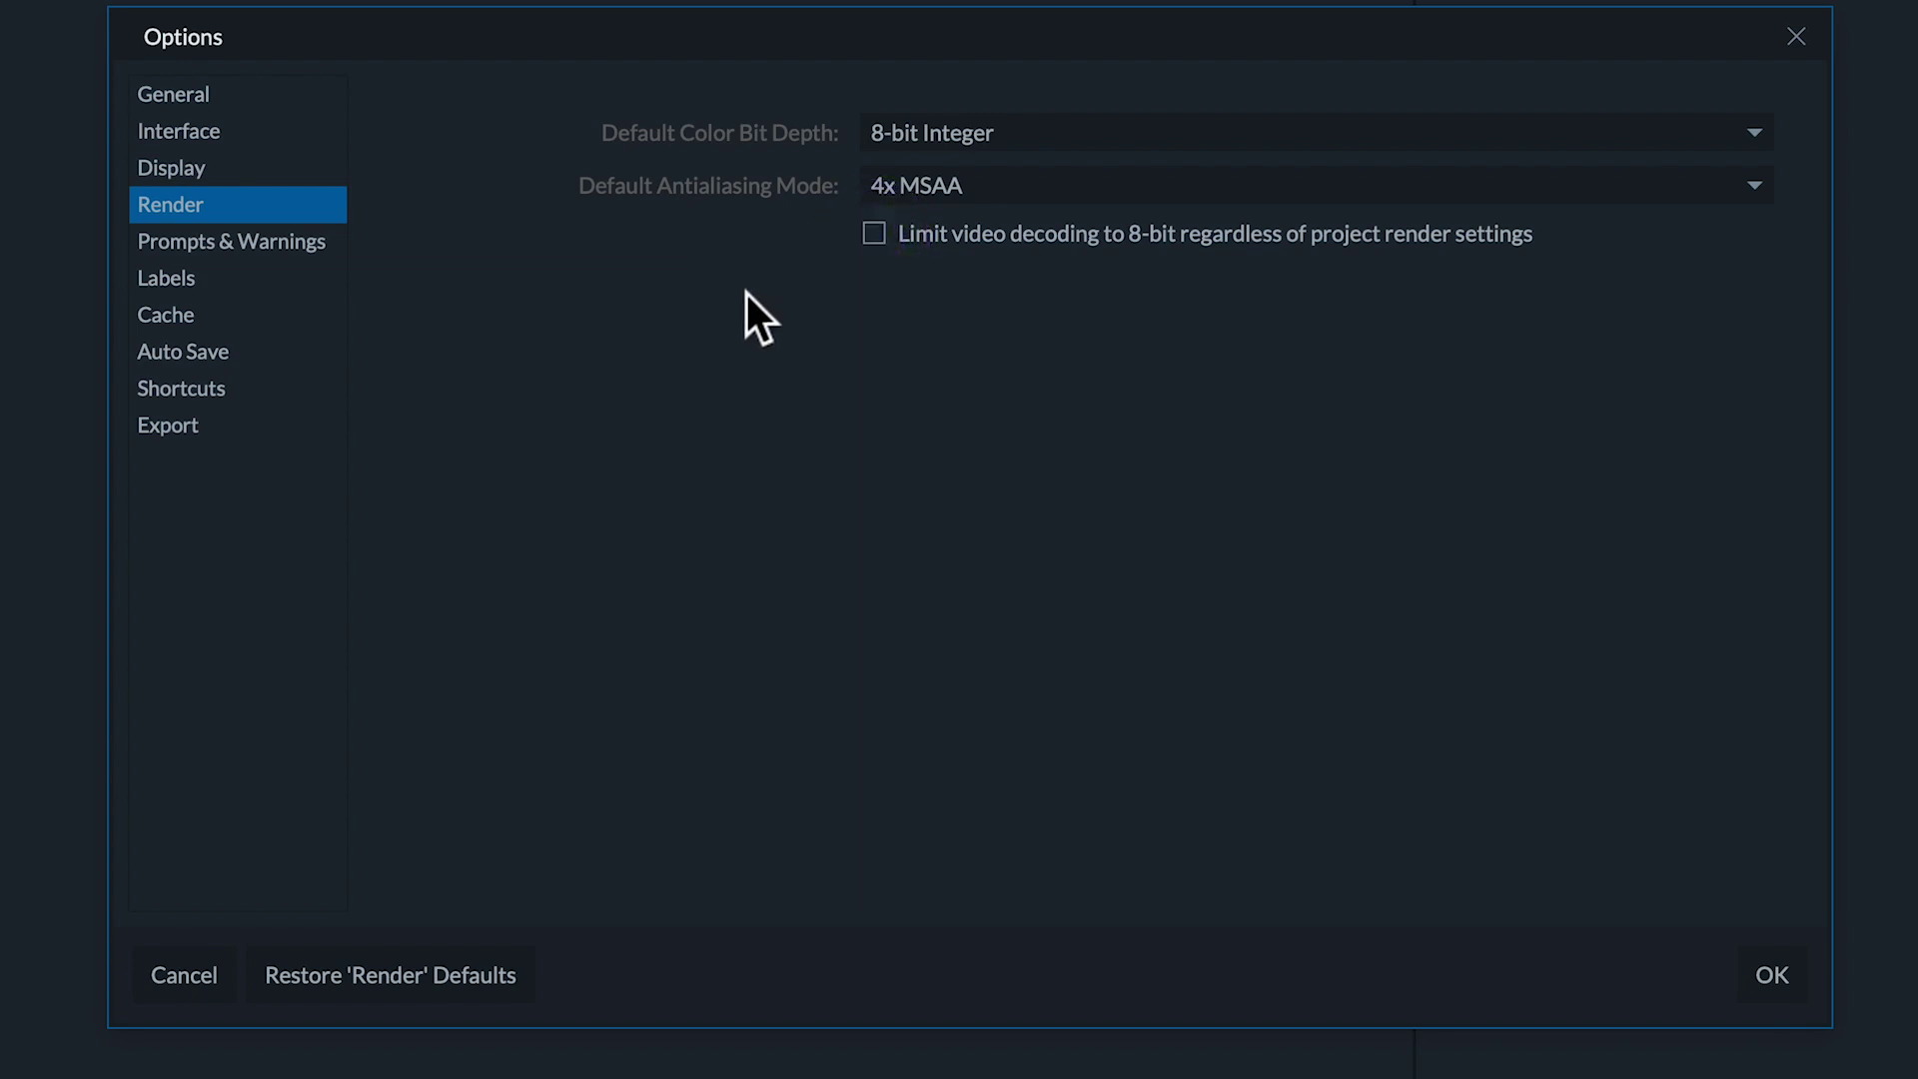
Review the Prompts & Warnings options and bring up the Labels options
left_click(321, 243)
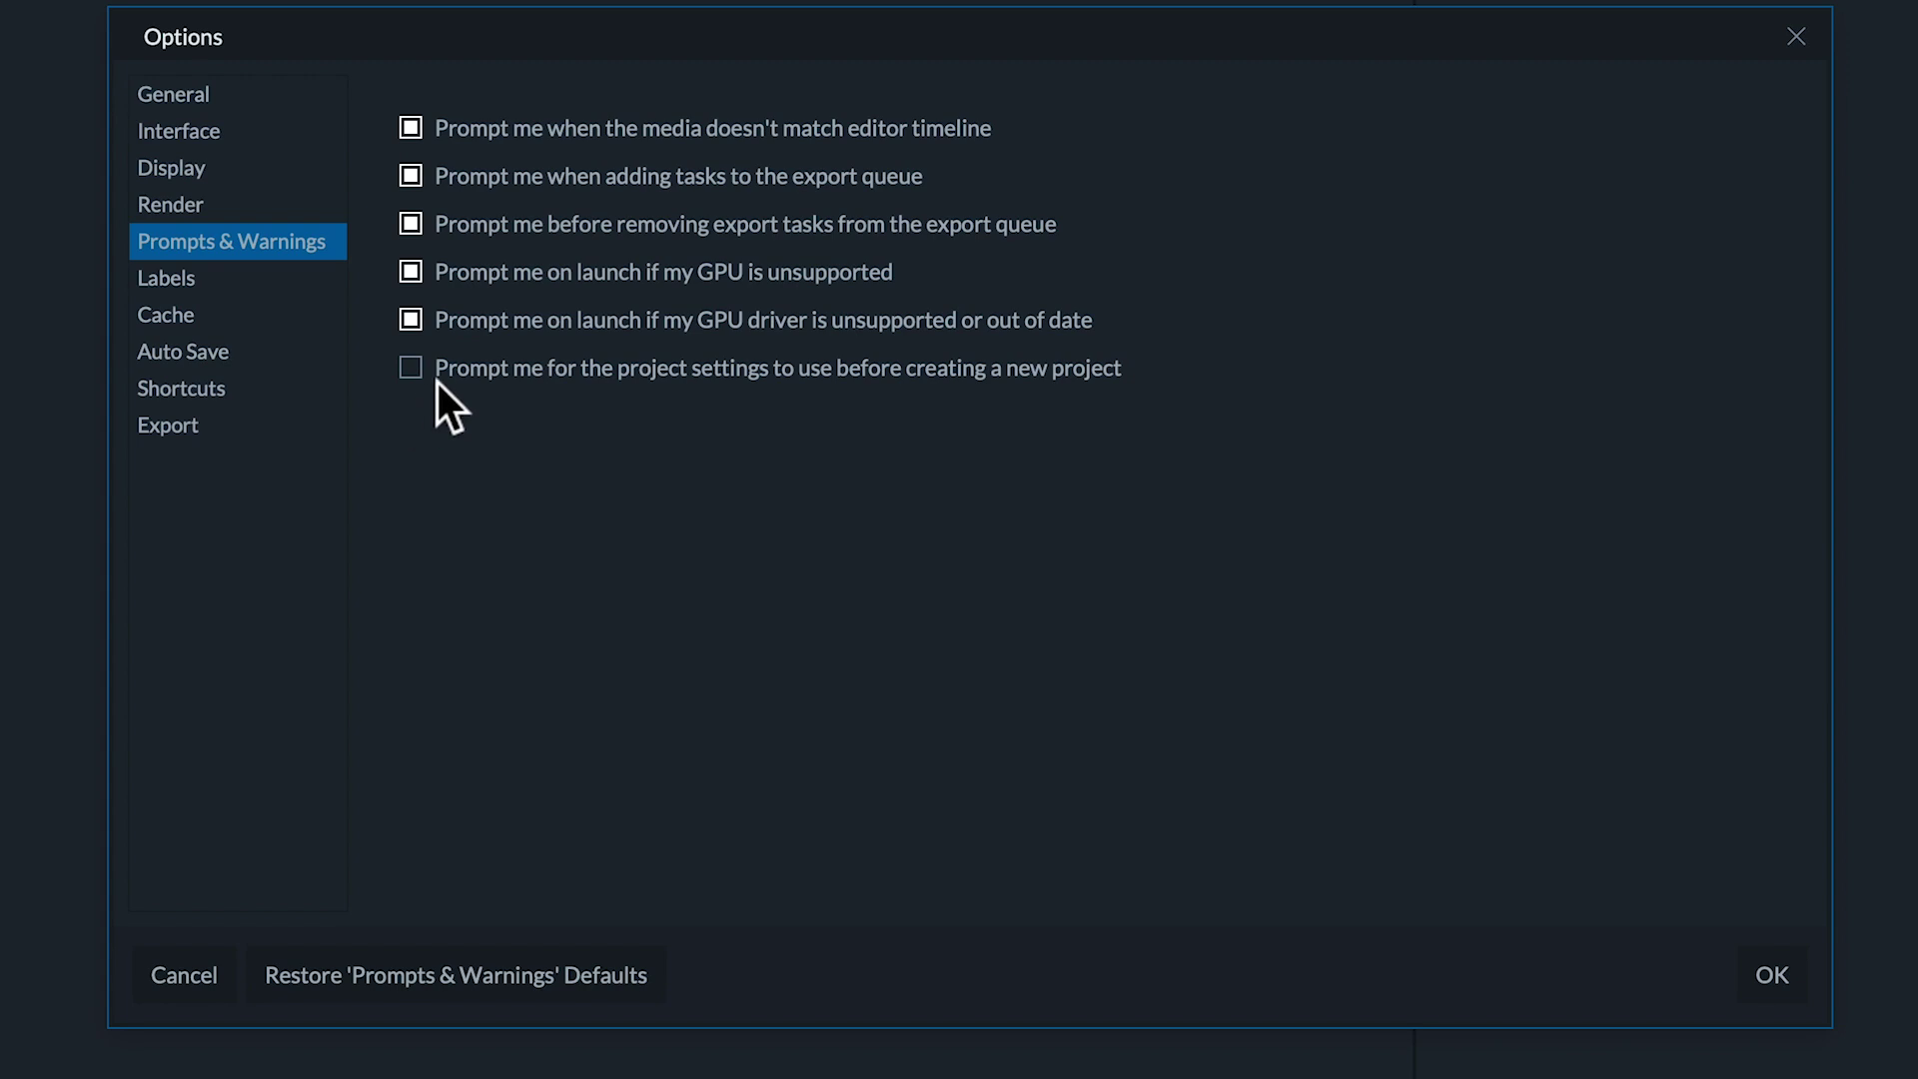
left_click(308, 284)
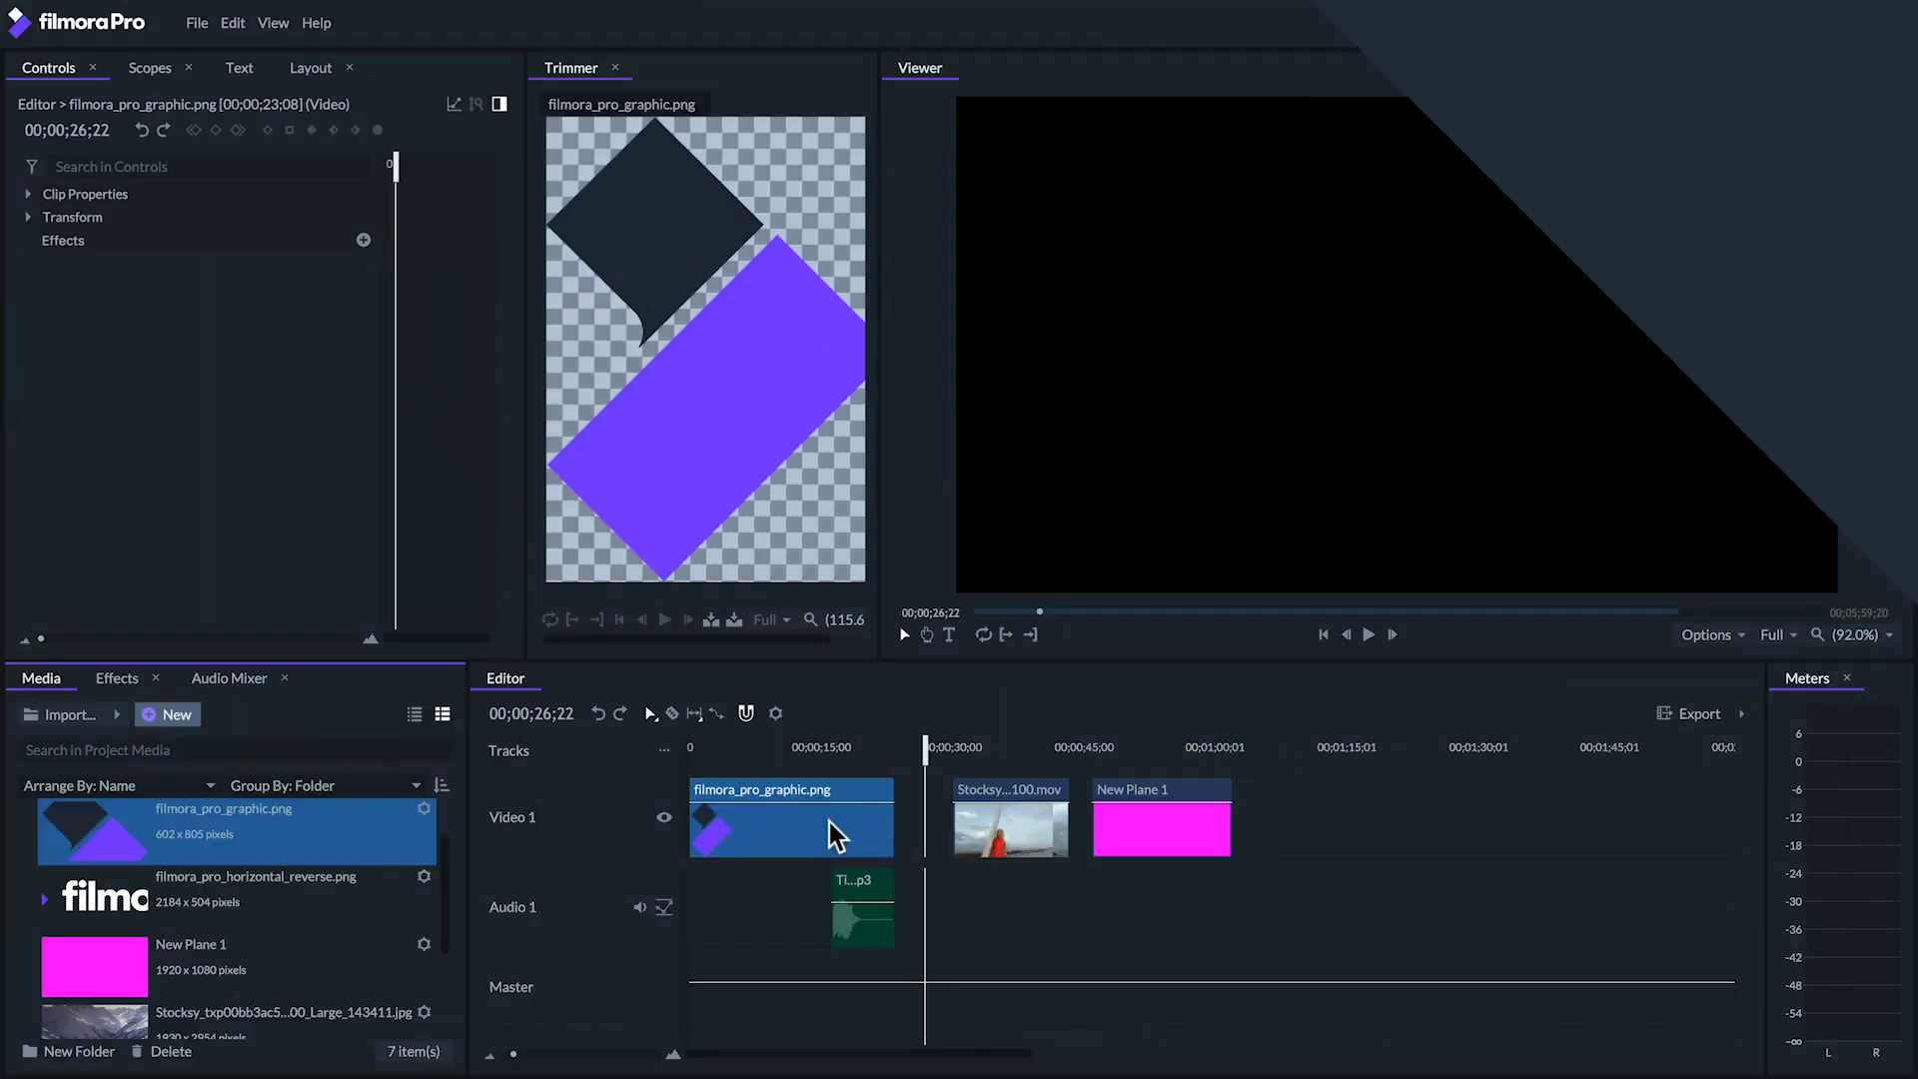
Assign the Chamoisee label to the filmora_pro_graphic.png clip on the Video 1 track
right_click(826, 830)
mouse_move(967, 237)
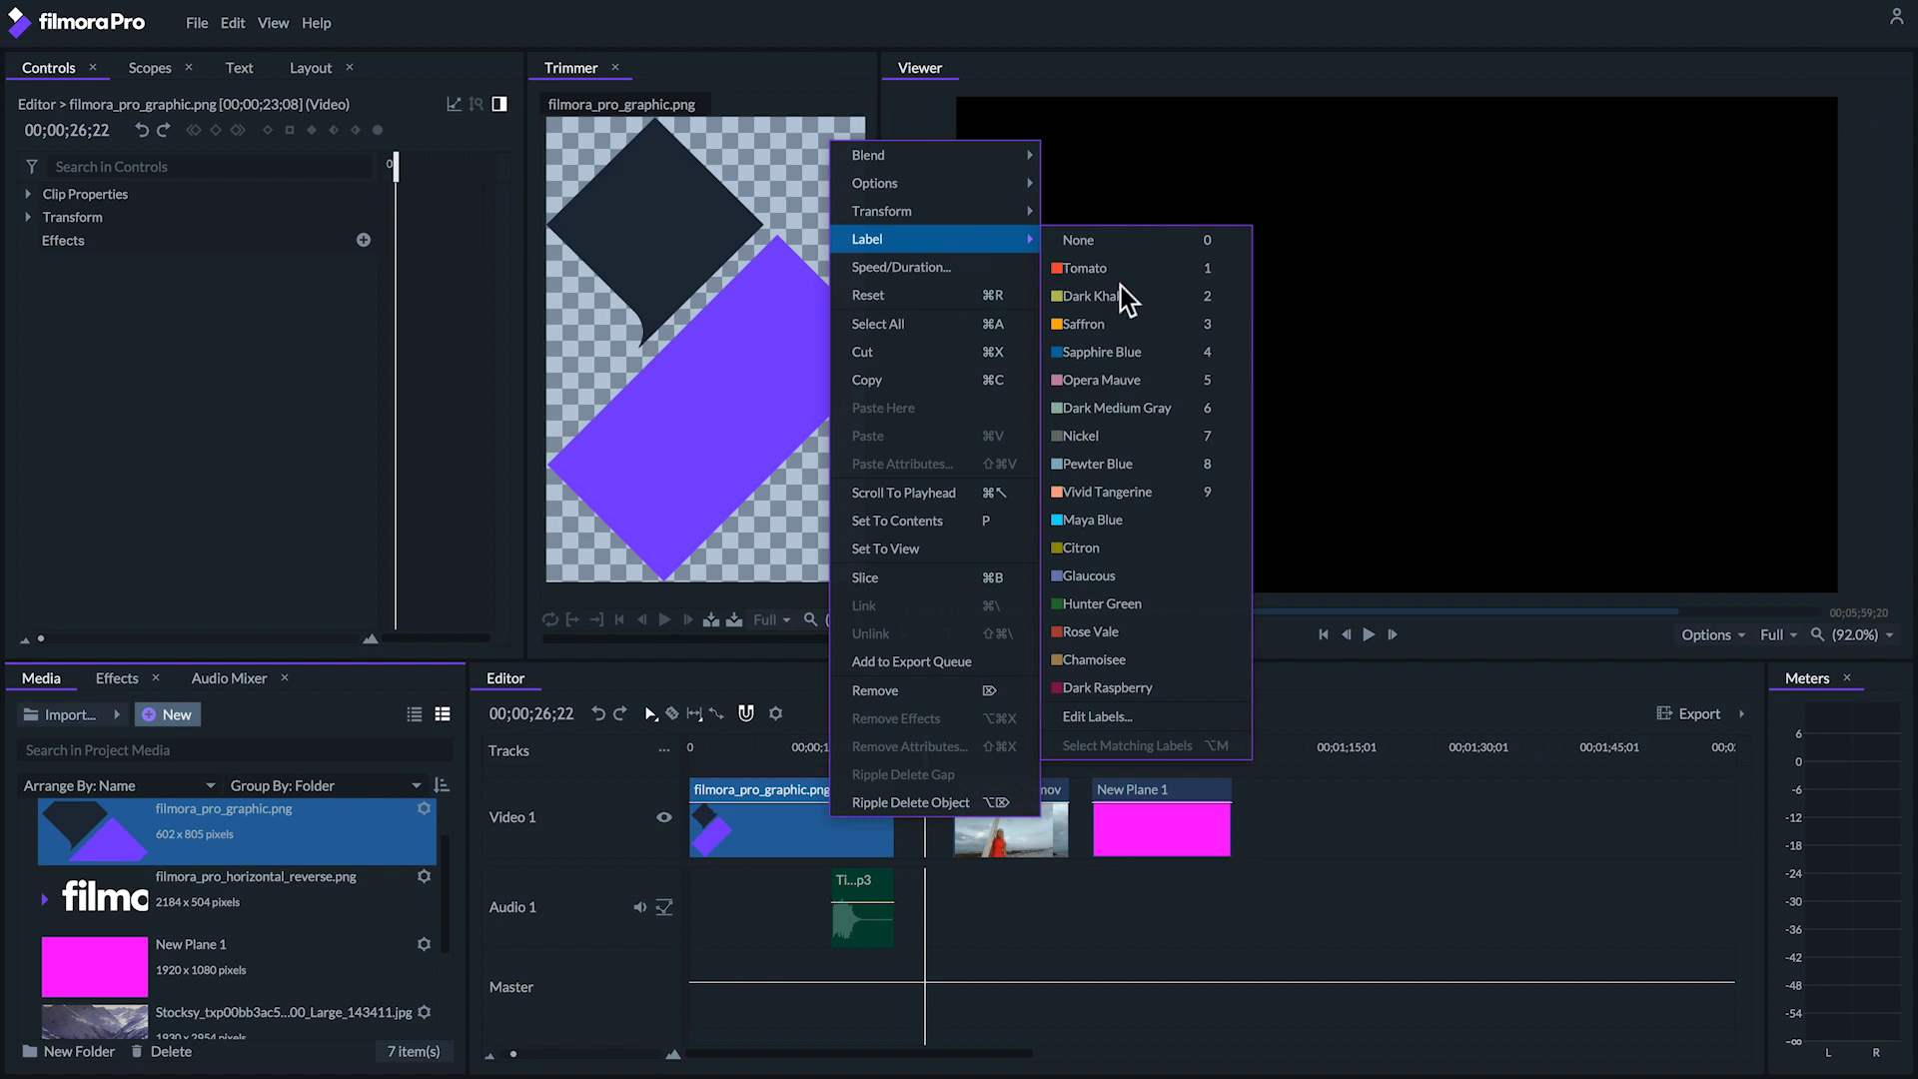
left_click(1145, 657)
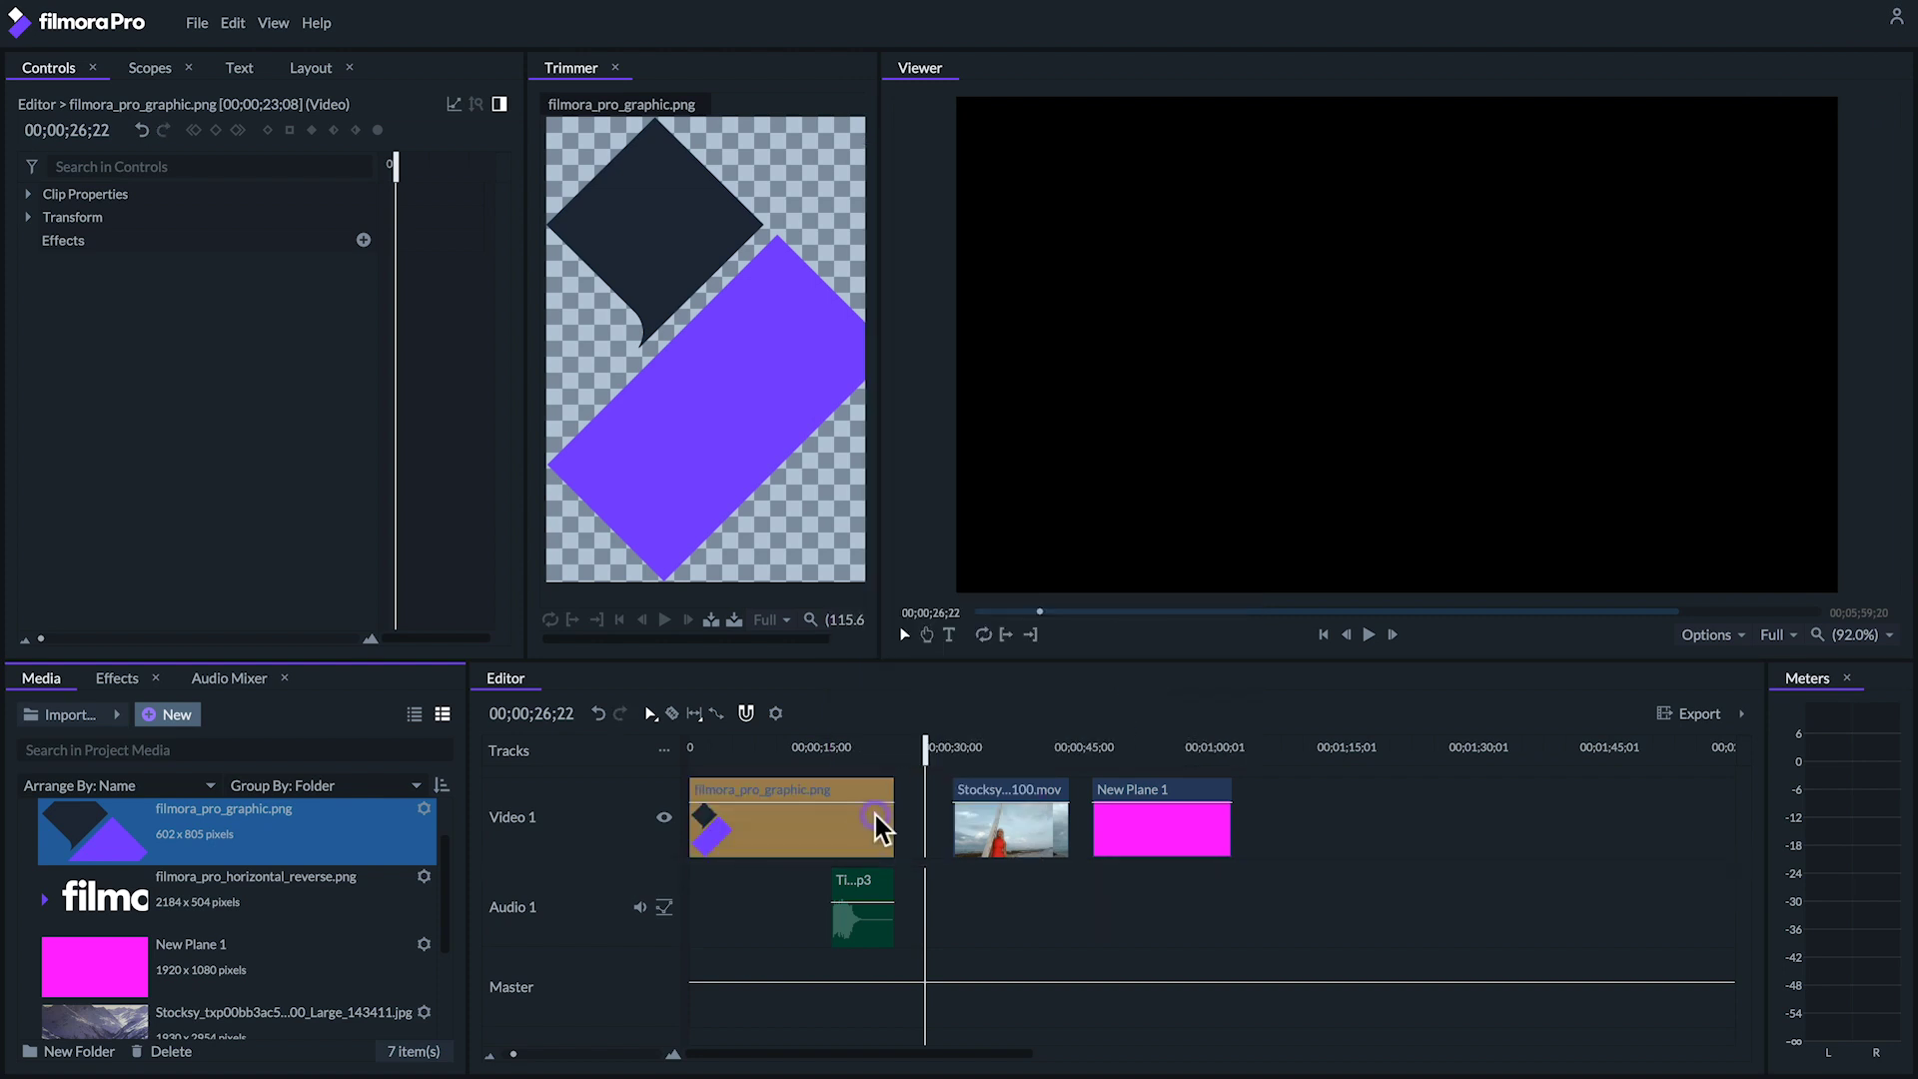
left_click(1010, 811)
left_click(855, 843)
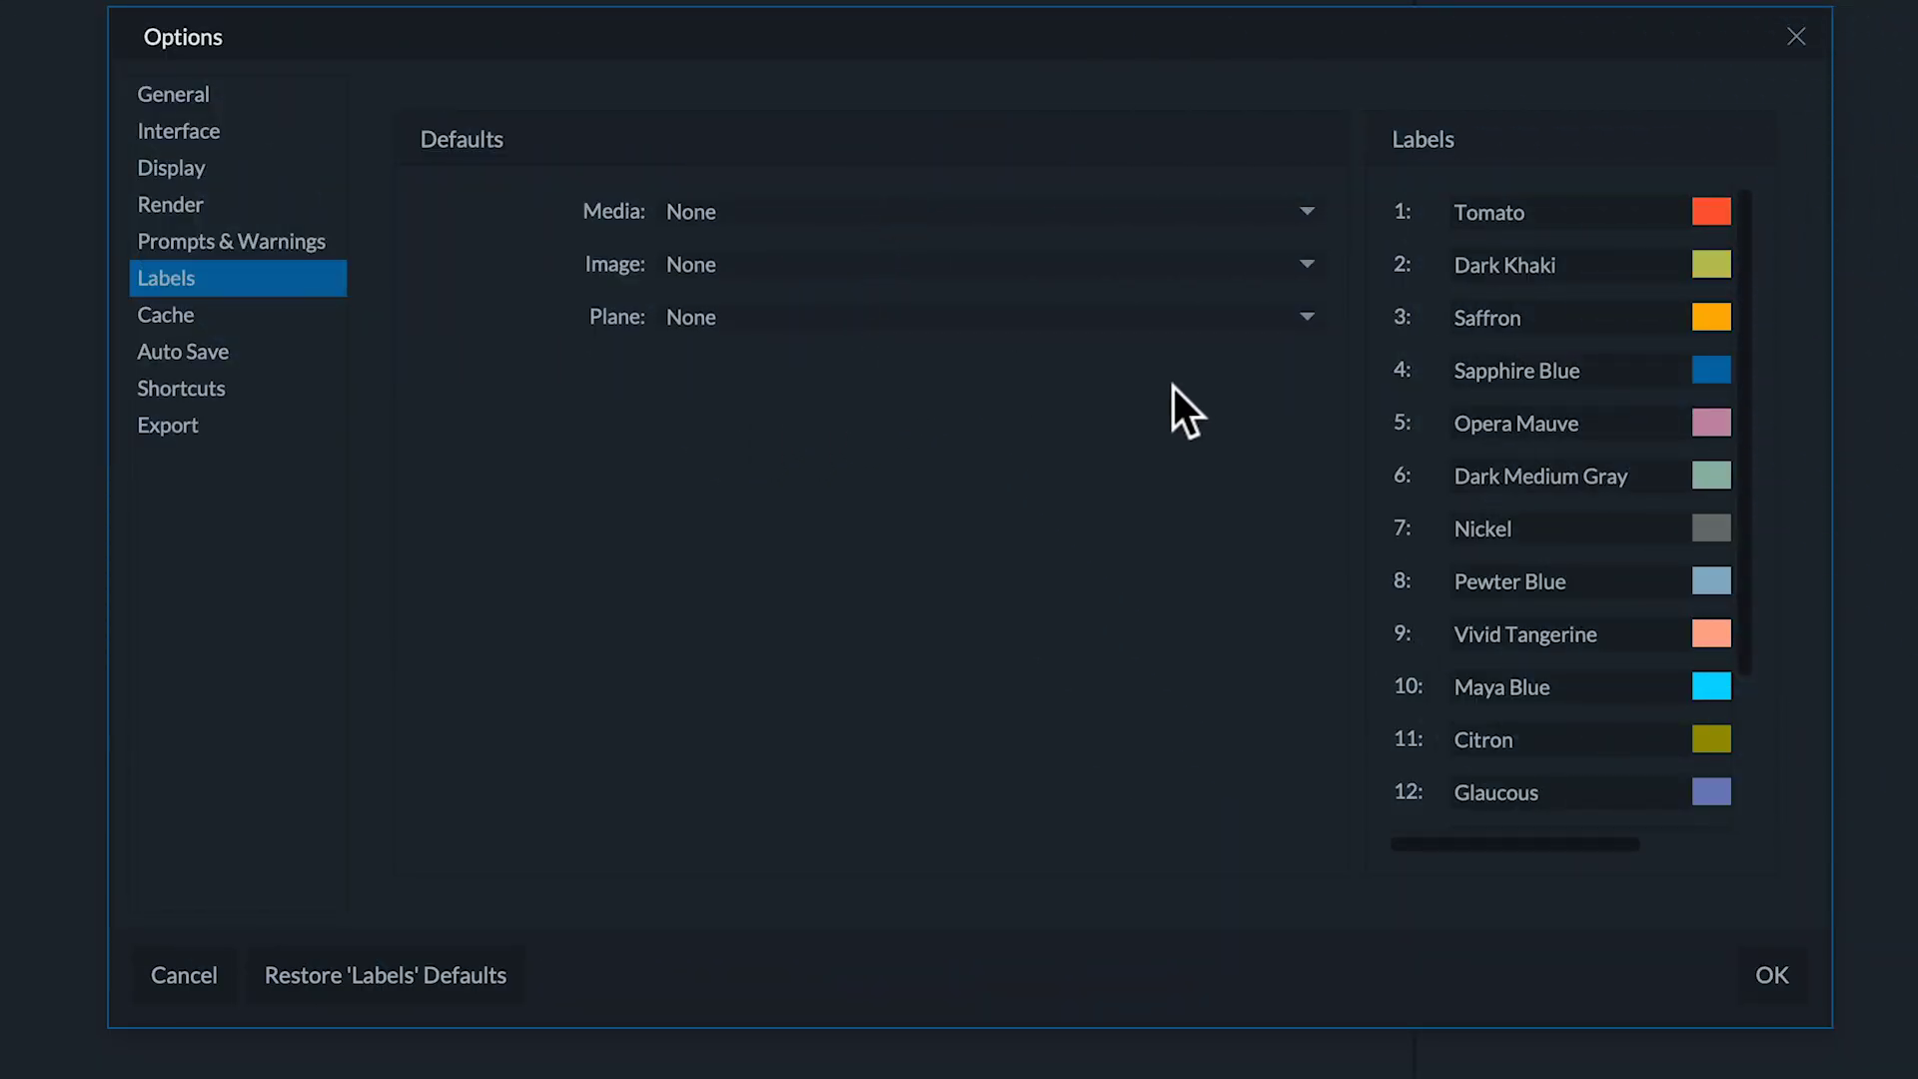
Set the default labels to Tomato for media, Sapphire Blue for images and Saffron for planes
left_click(1070, 212)
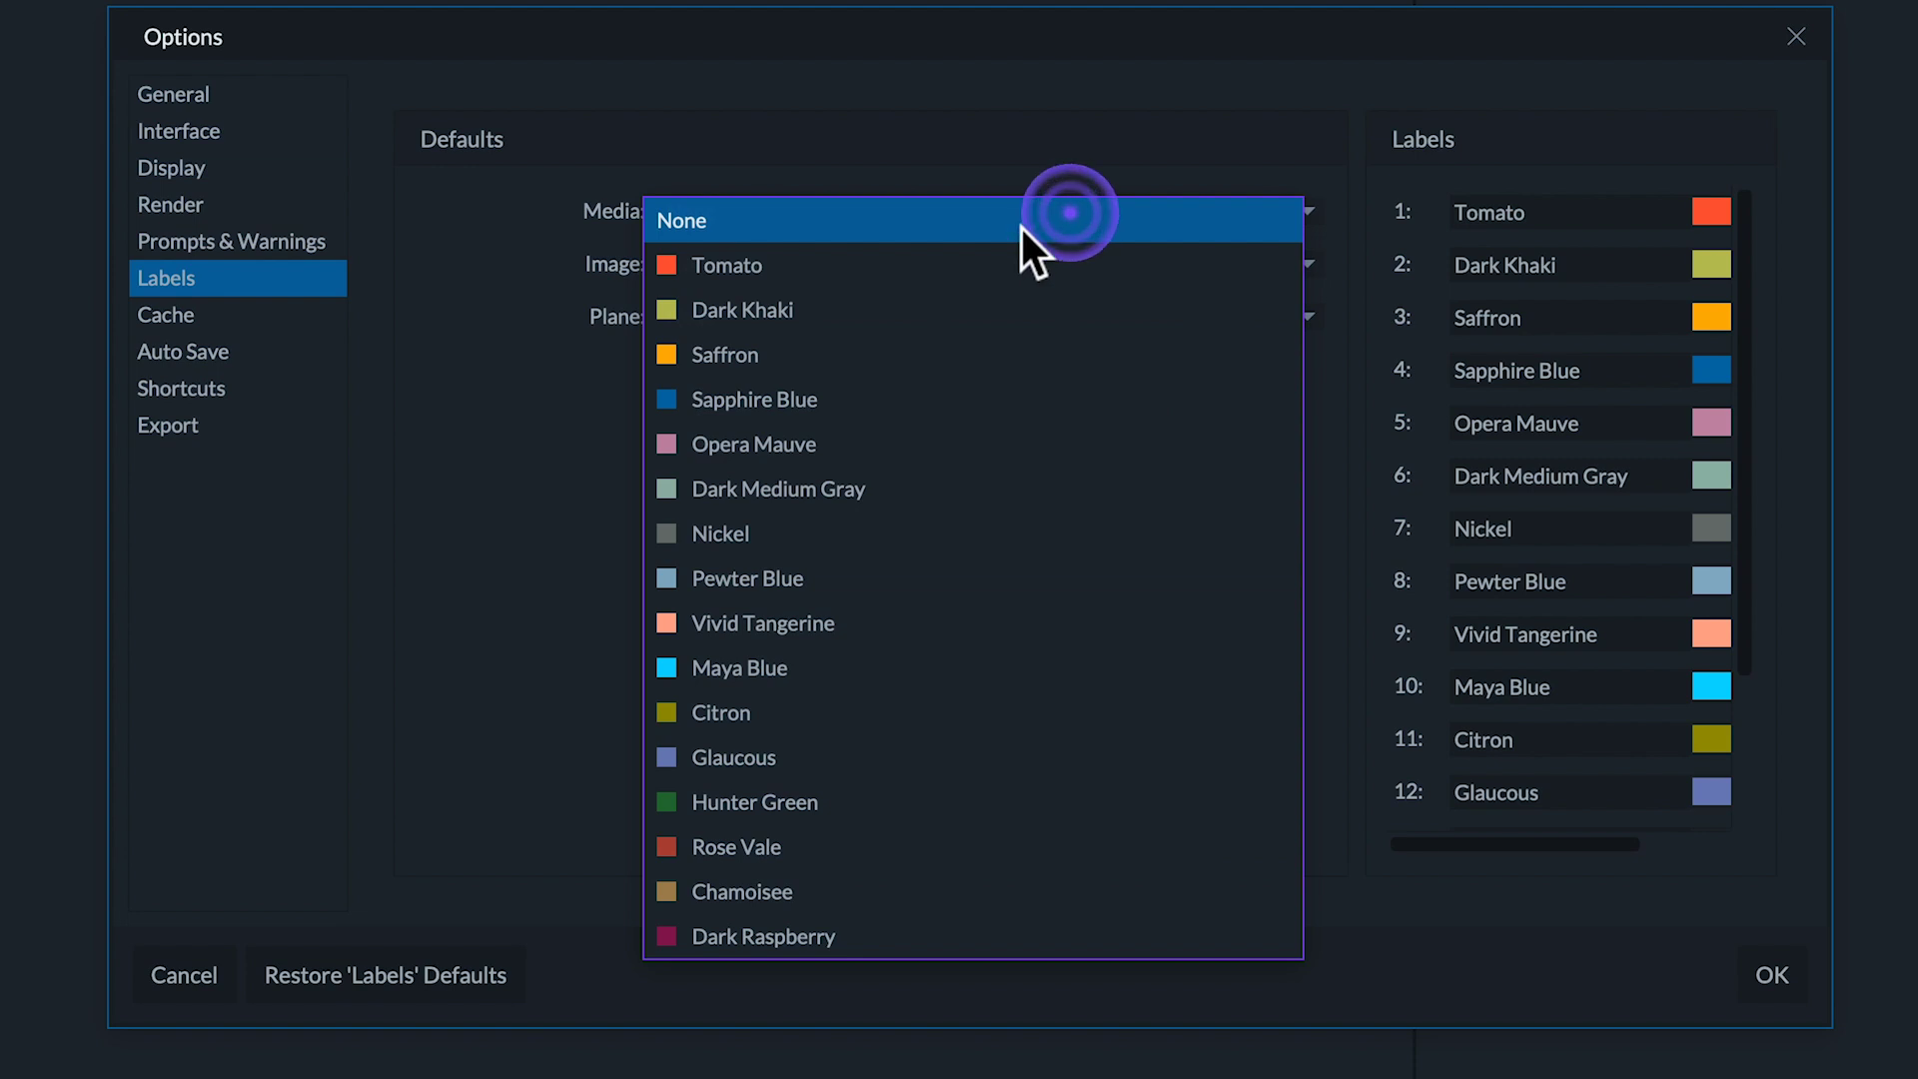
left_click(981, 259)
left_click(973, 262)
left_click(929, 447)
left_click(935, 324)
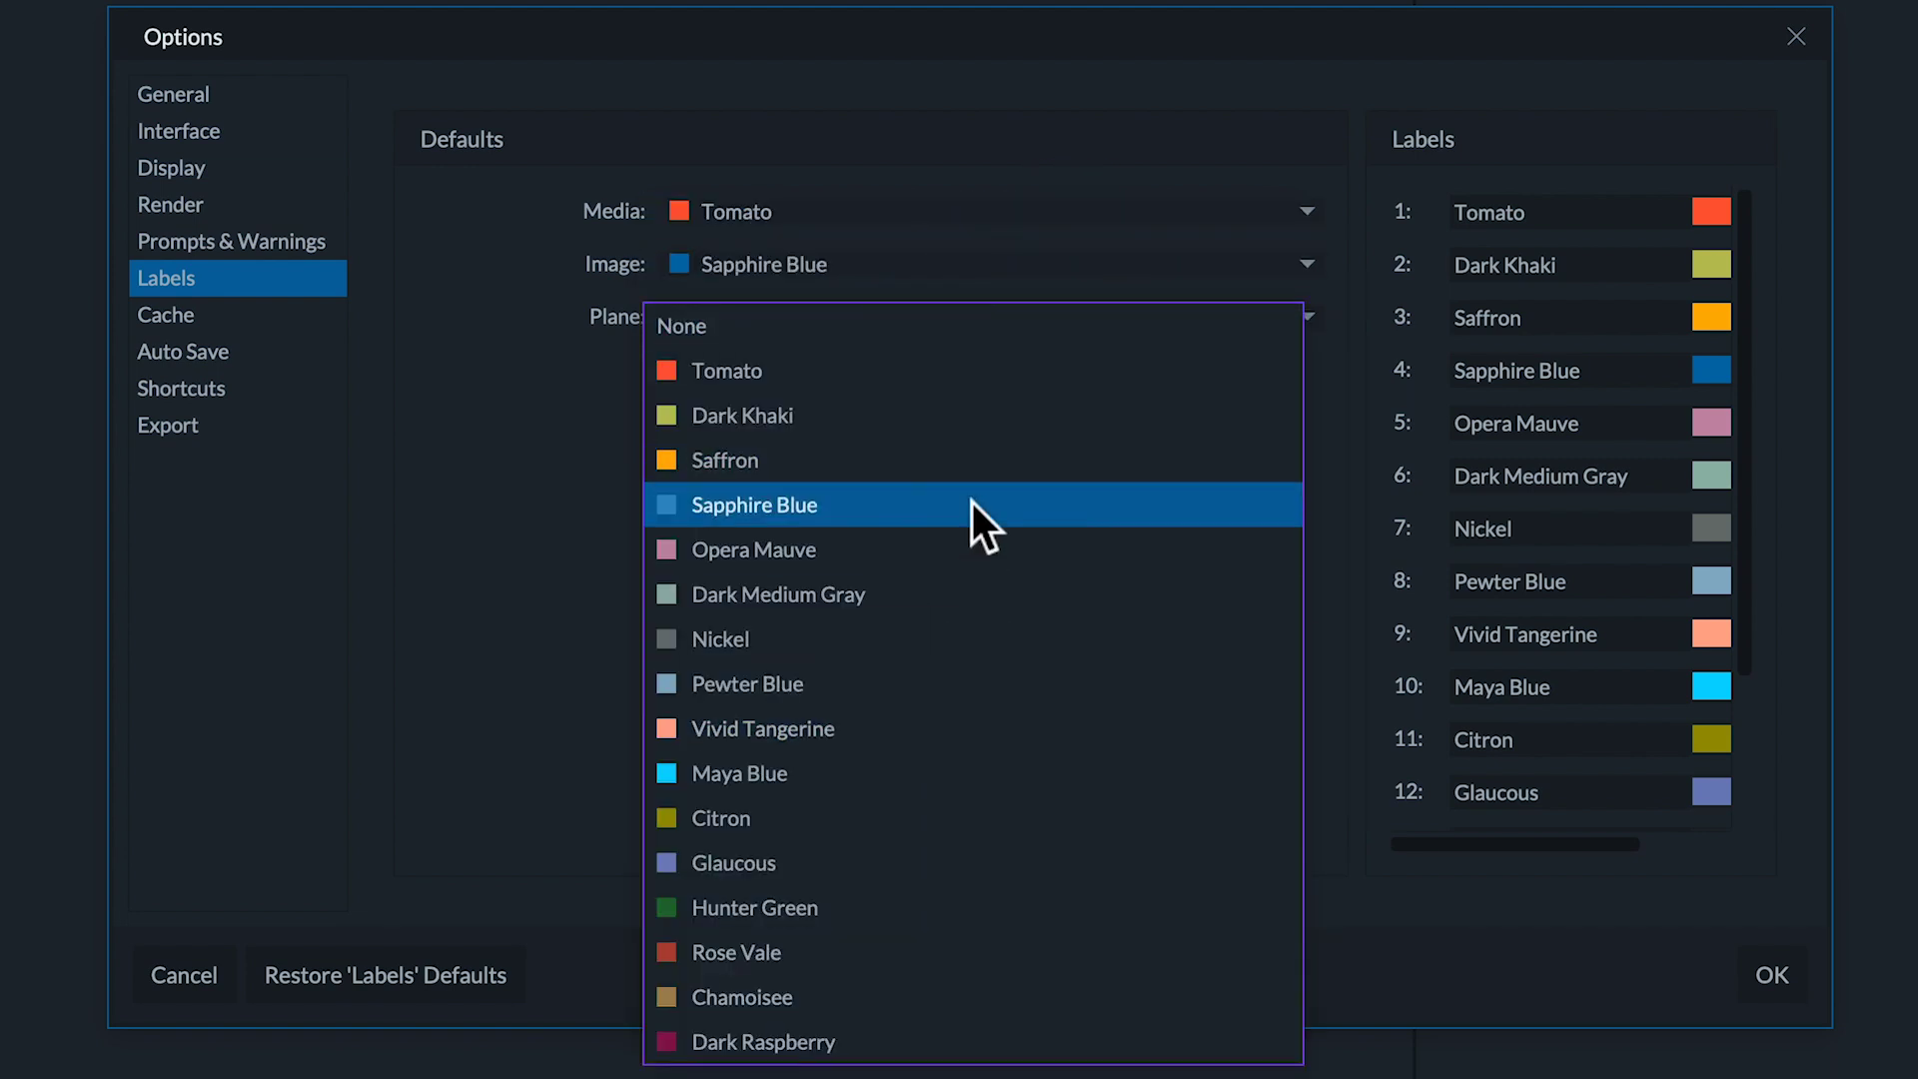
left_click(975, 470)
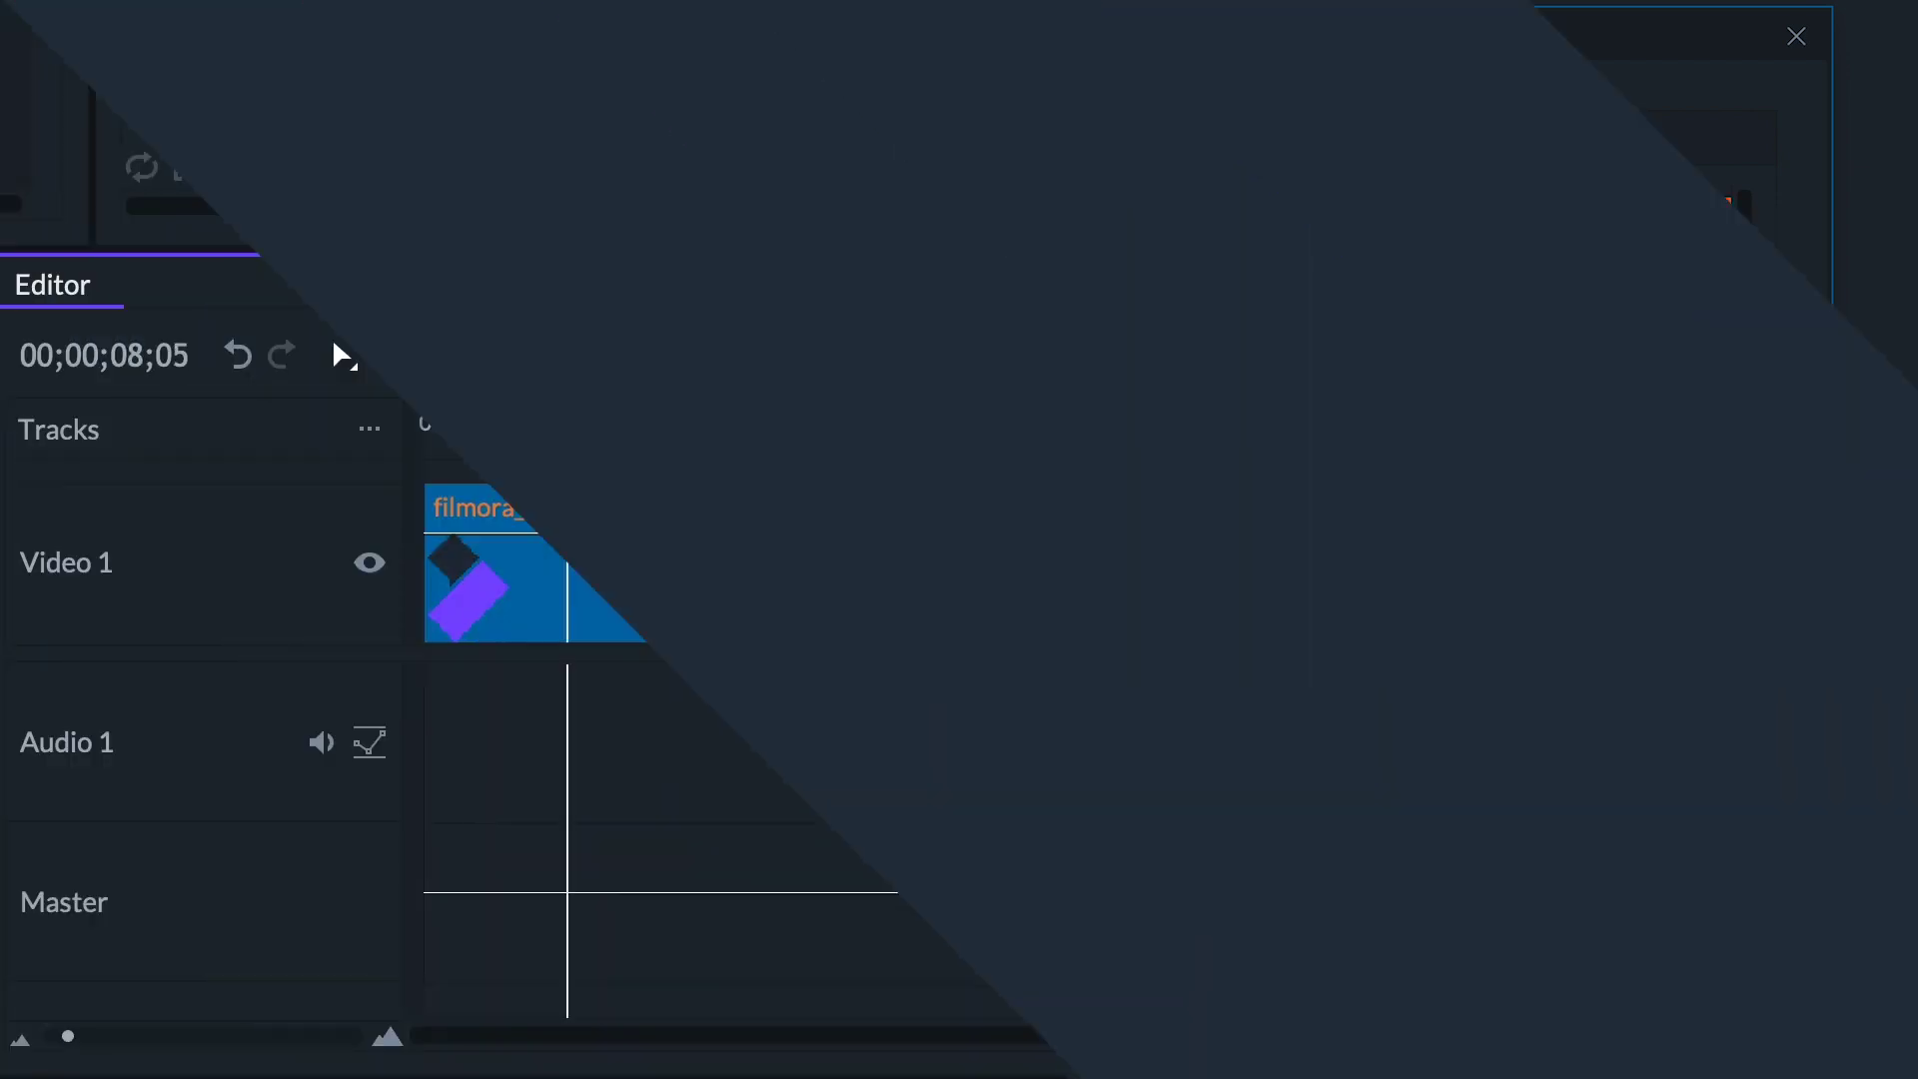
left_click_drag(1139, 462, 650, 471)
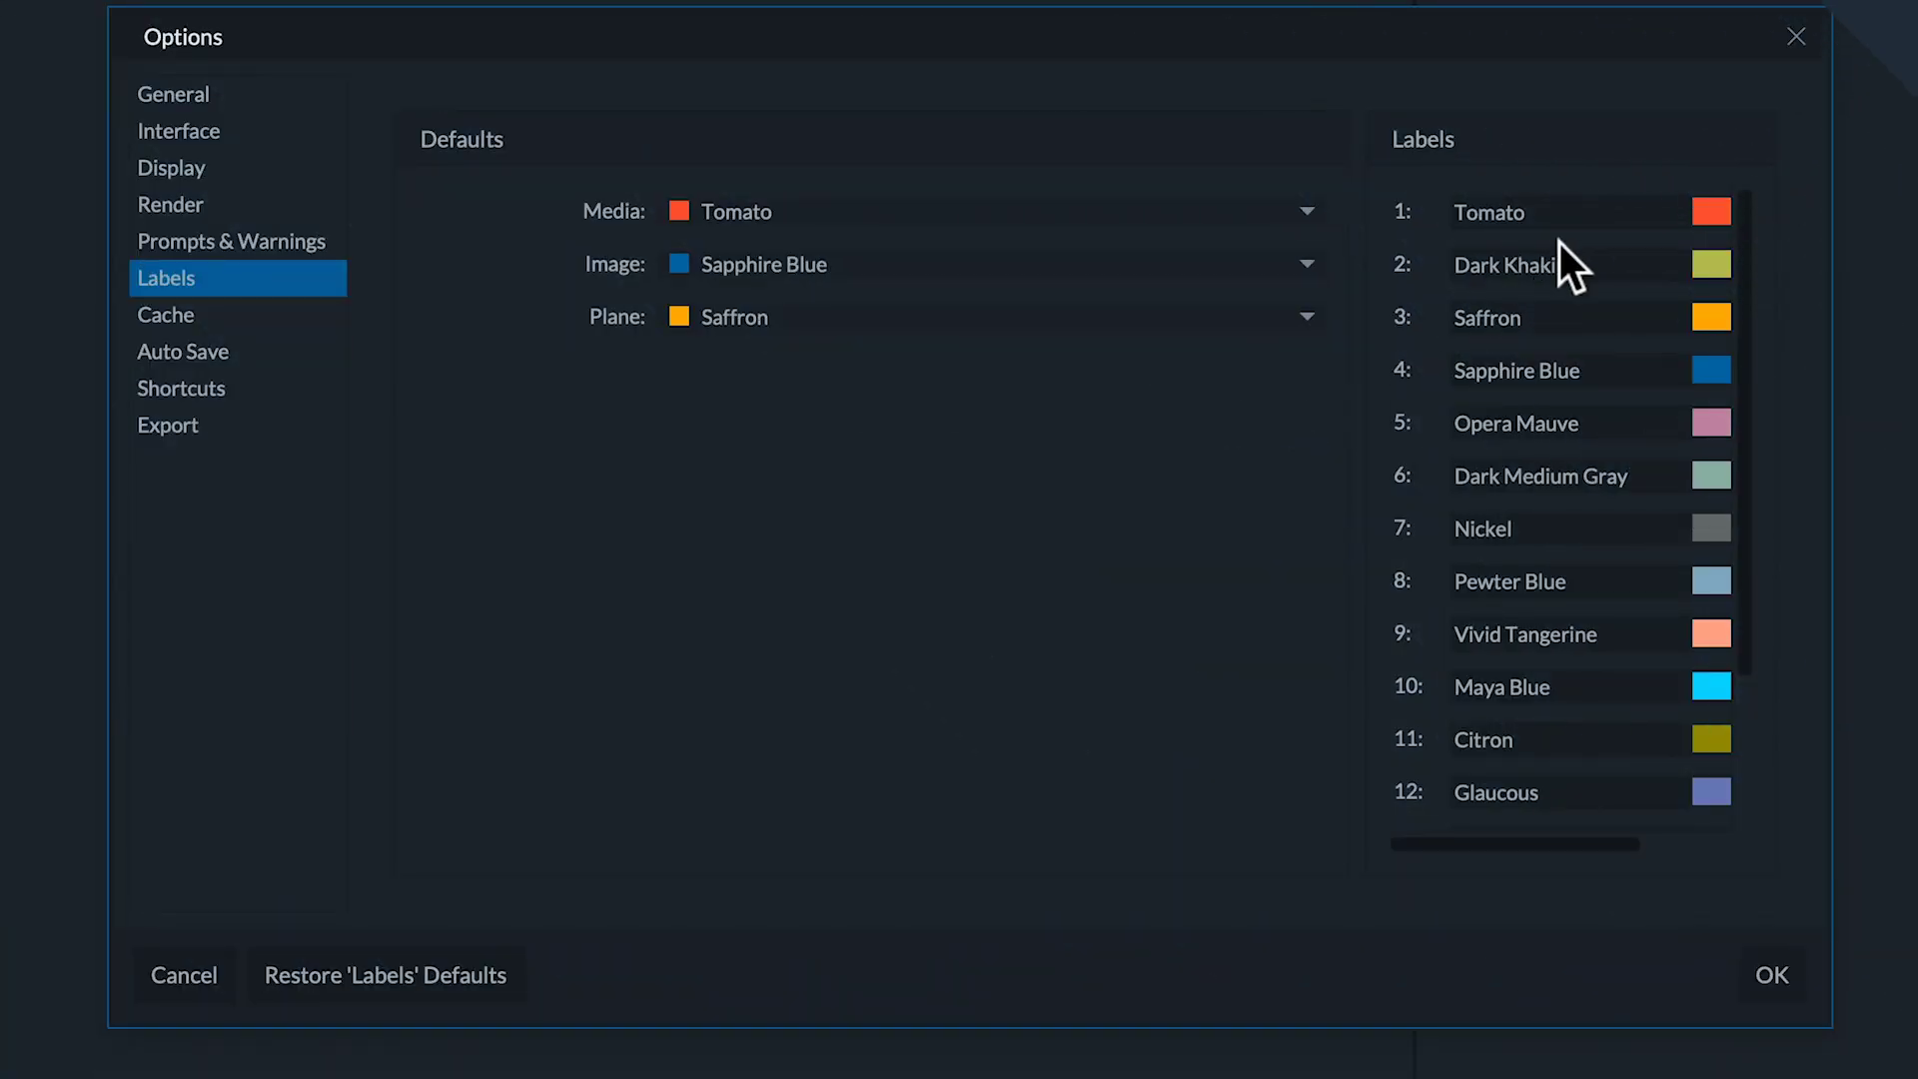
Rename the Tomato label to FilmoraPro and change its color to purple
left_click(1555, 212)
double_click(1556, 212)
type("F")
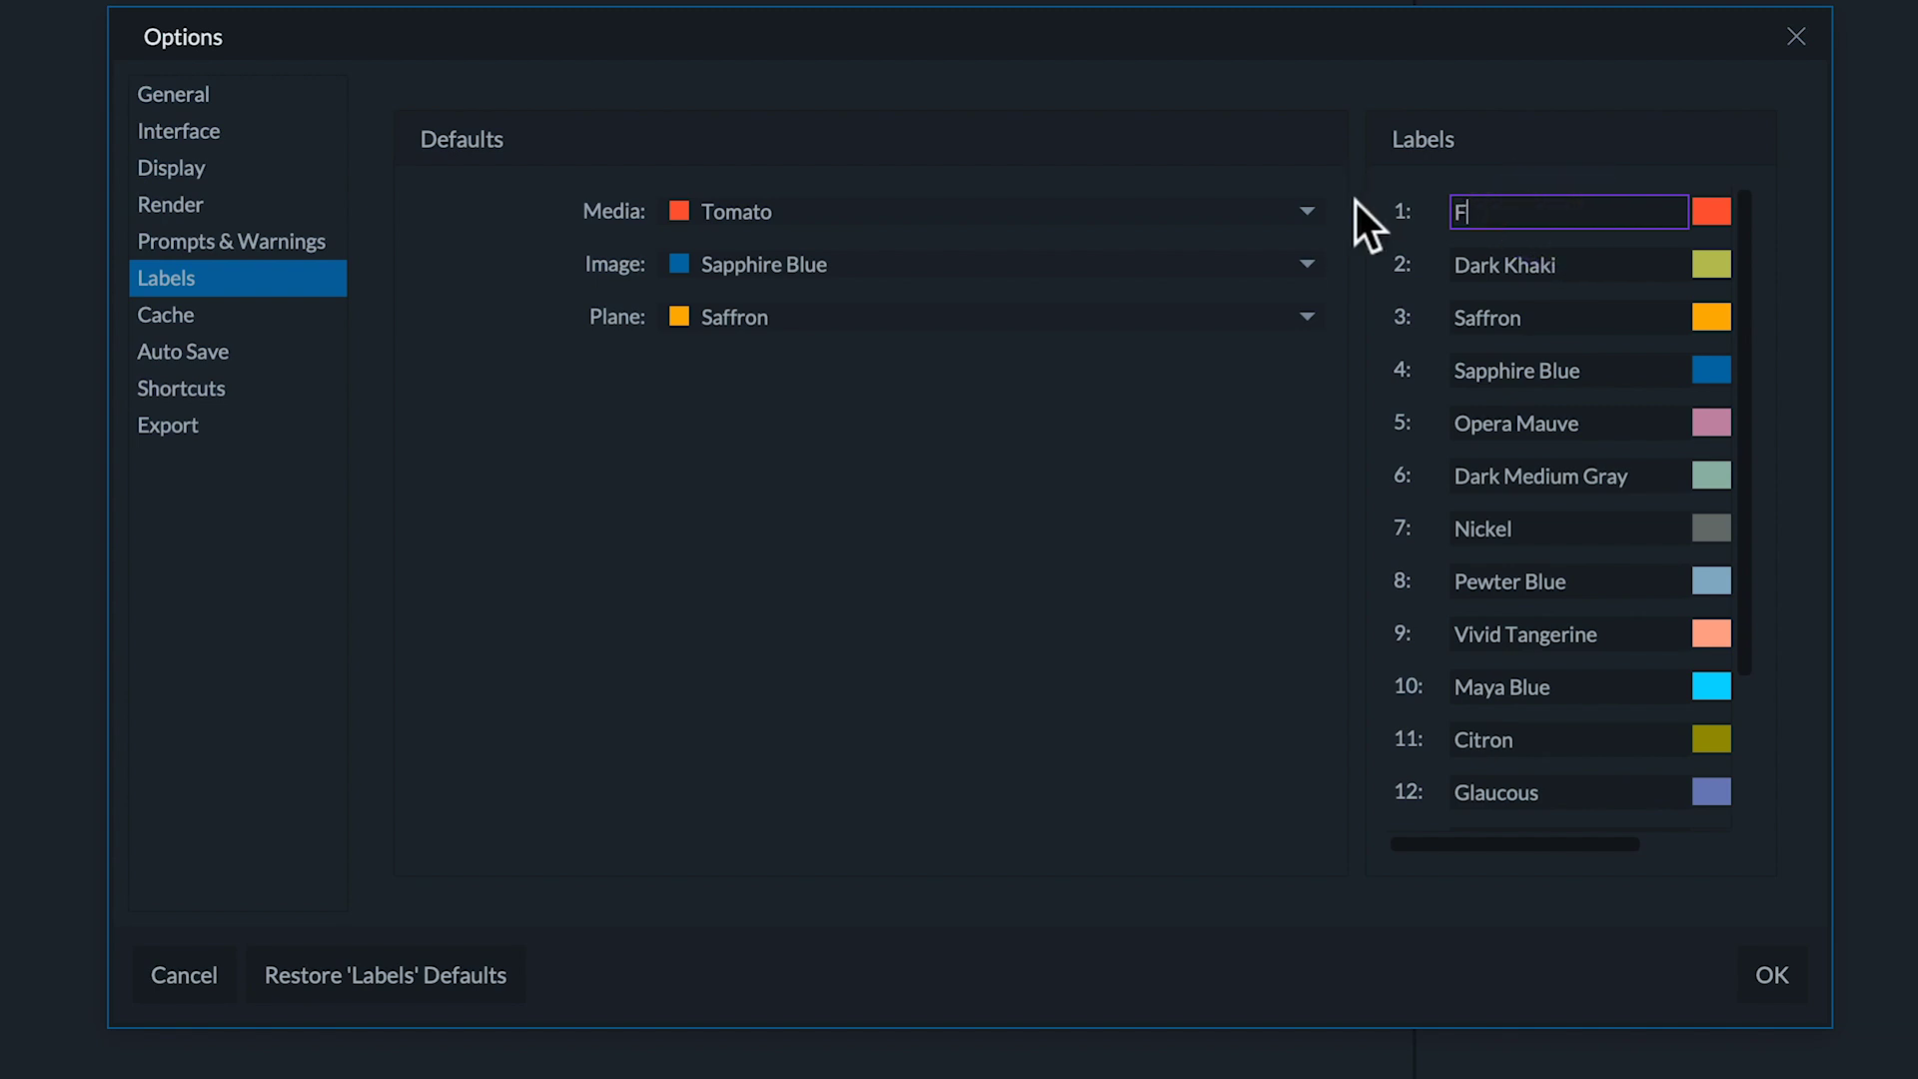
type("ilmoraPro")
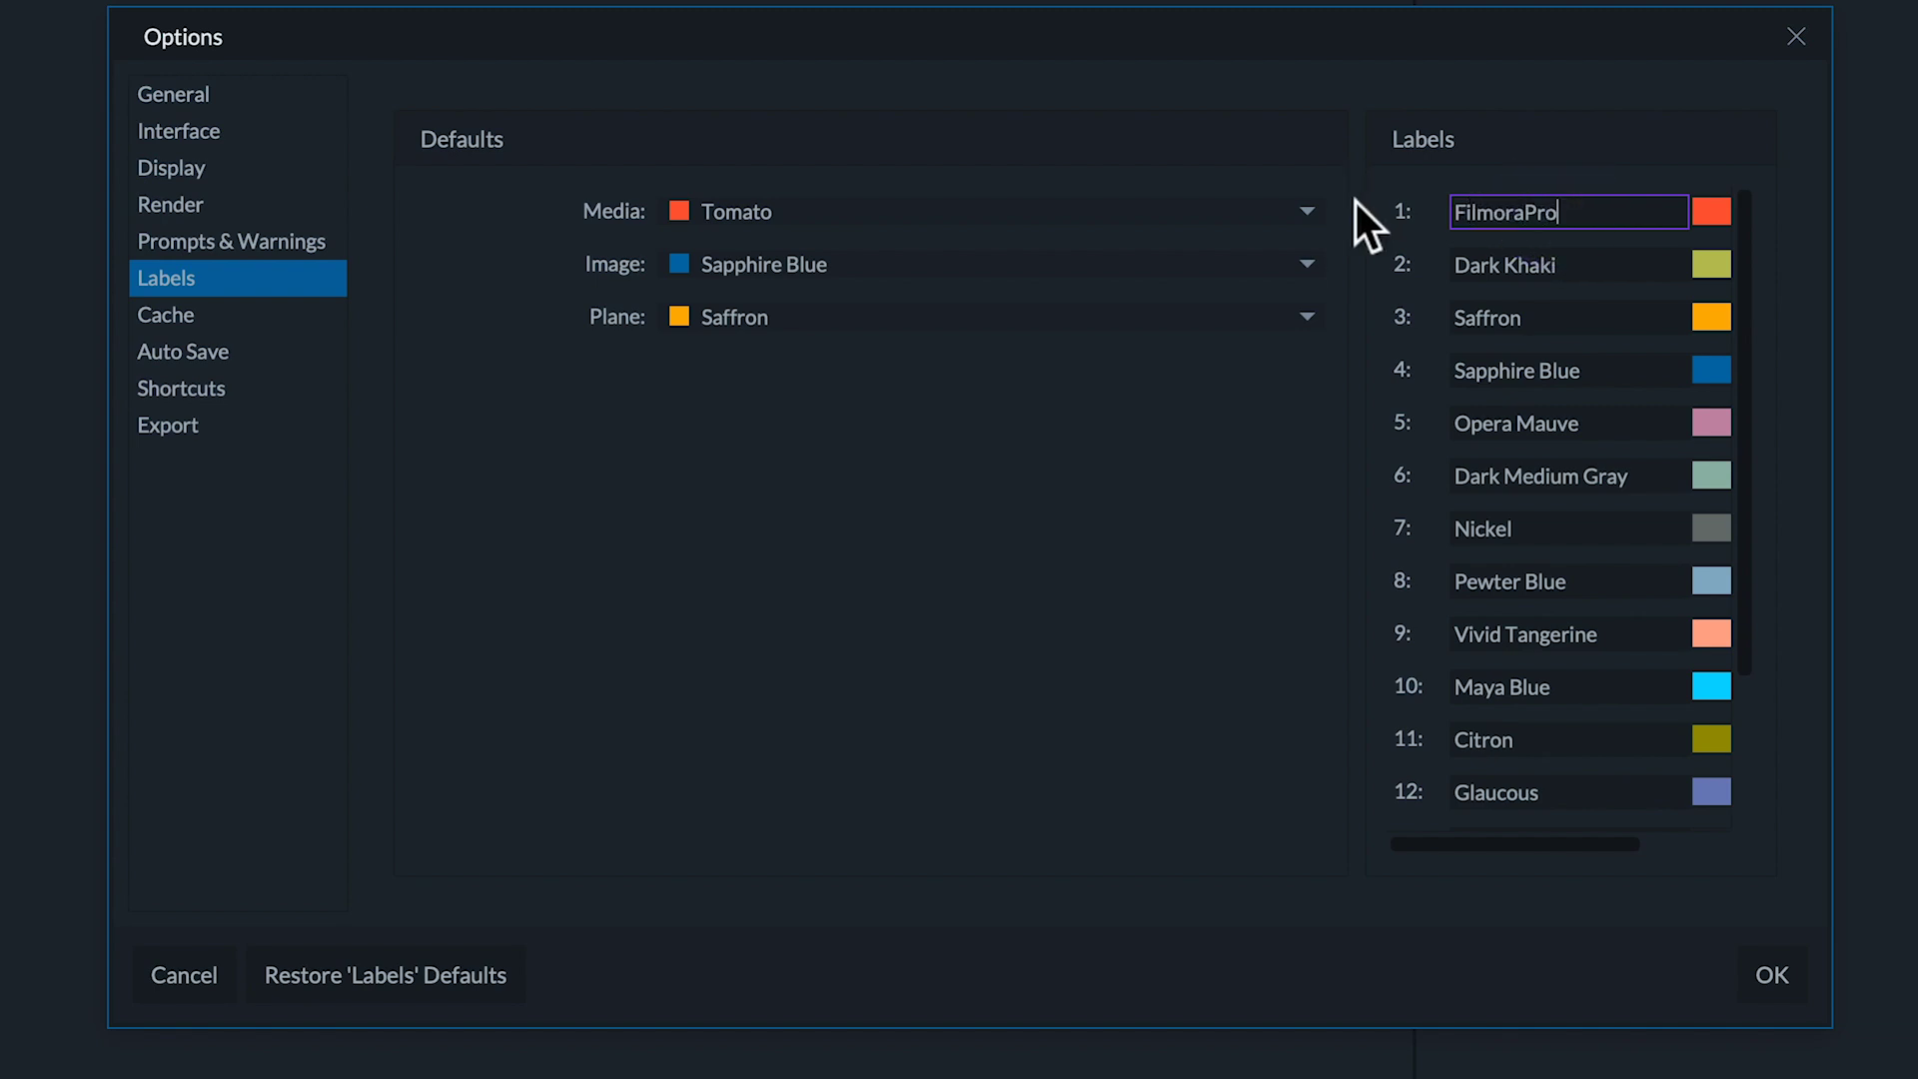
left_click(1711, 212)
left_click(650, 1027)
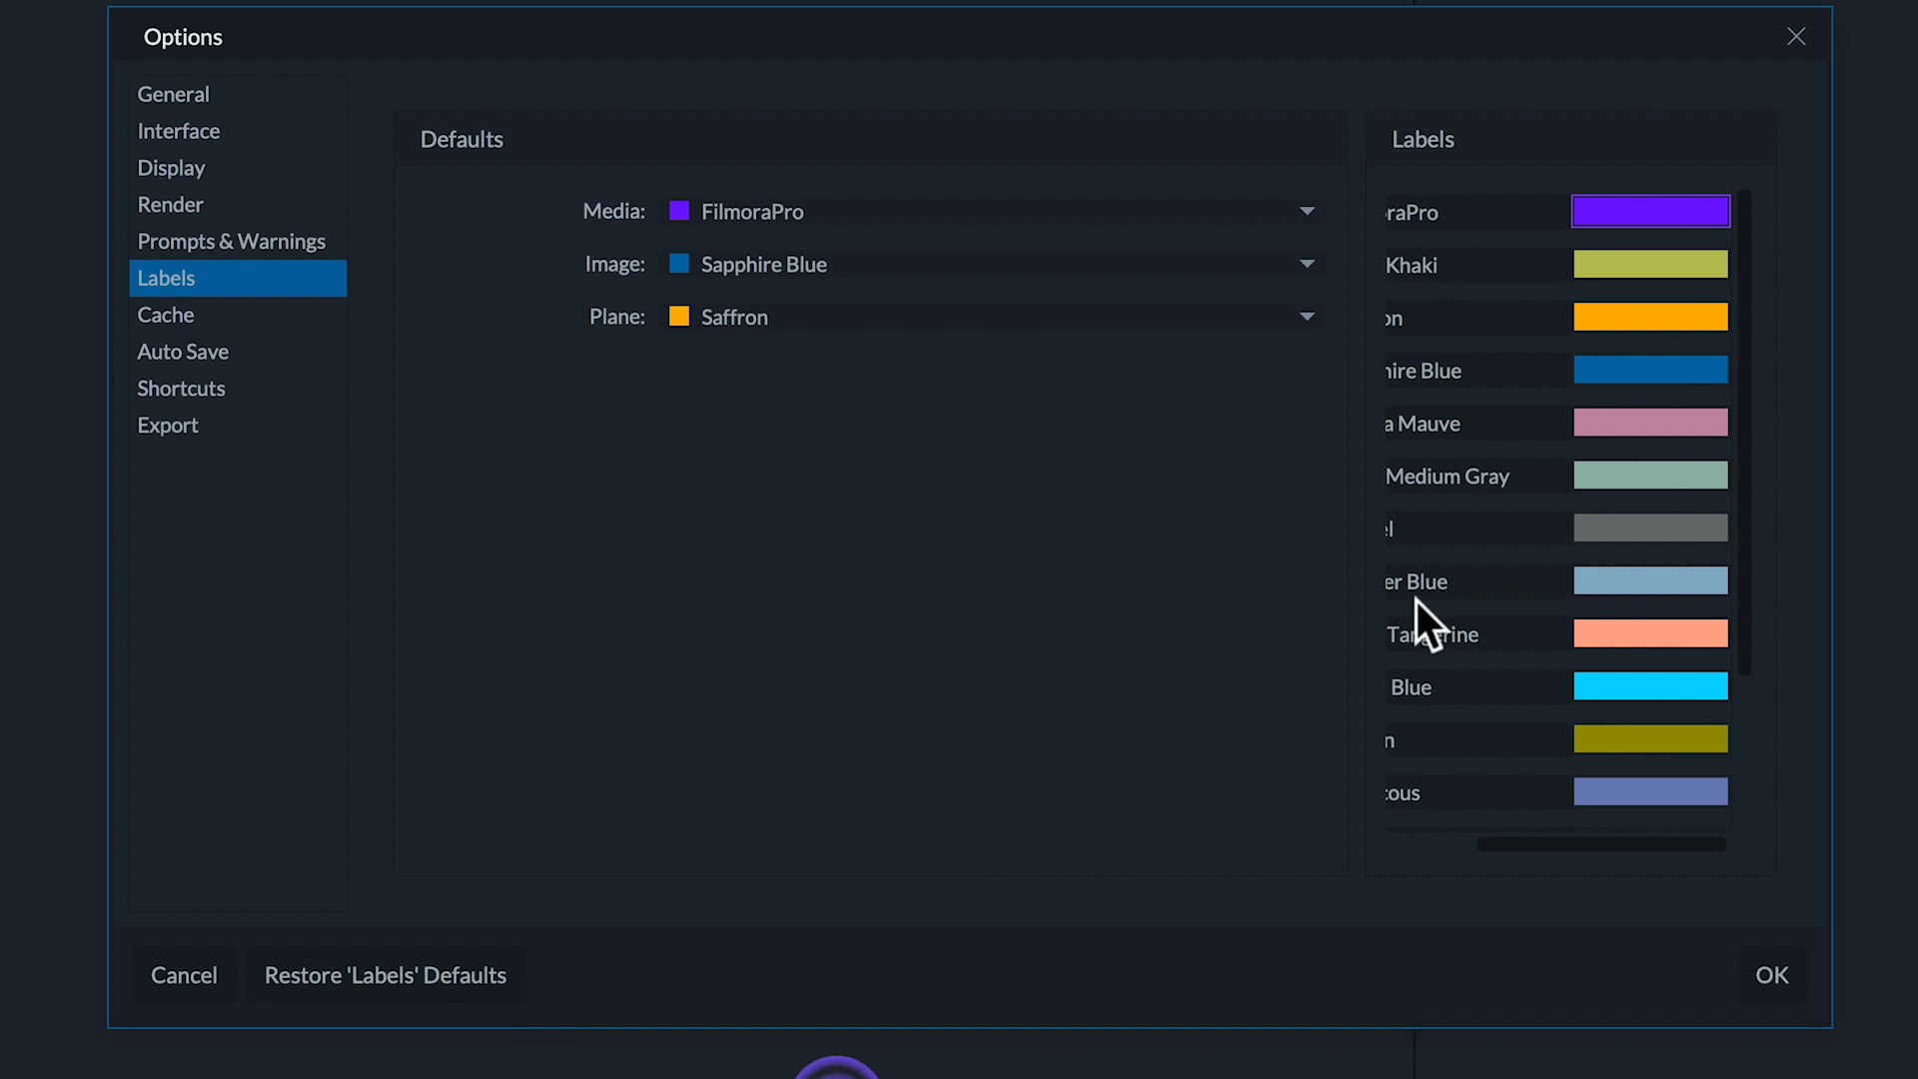
scroll(1499, 262, "left", 3)
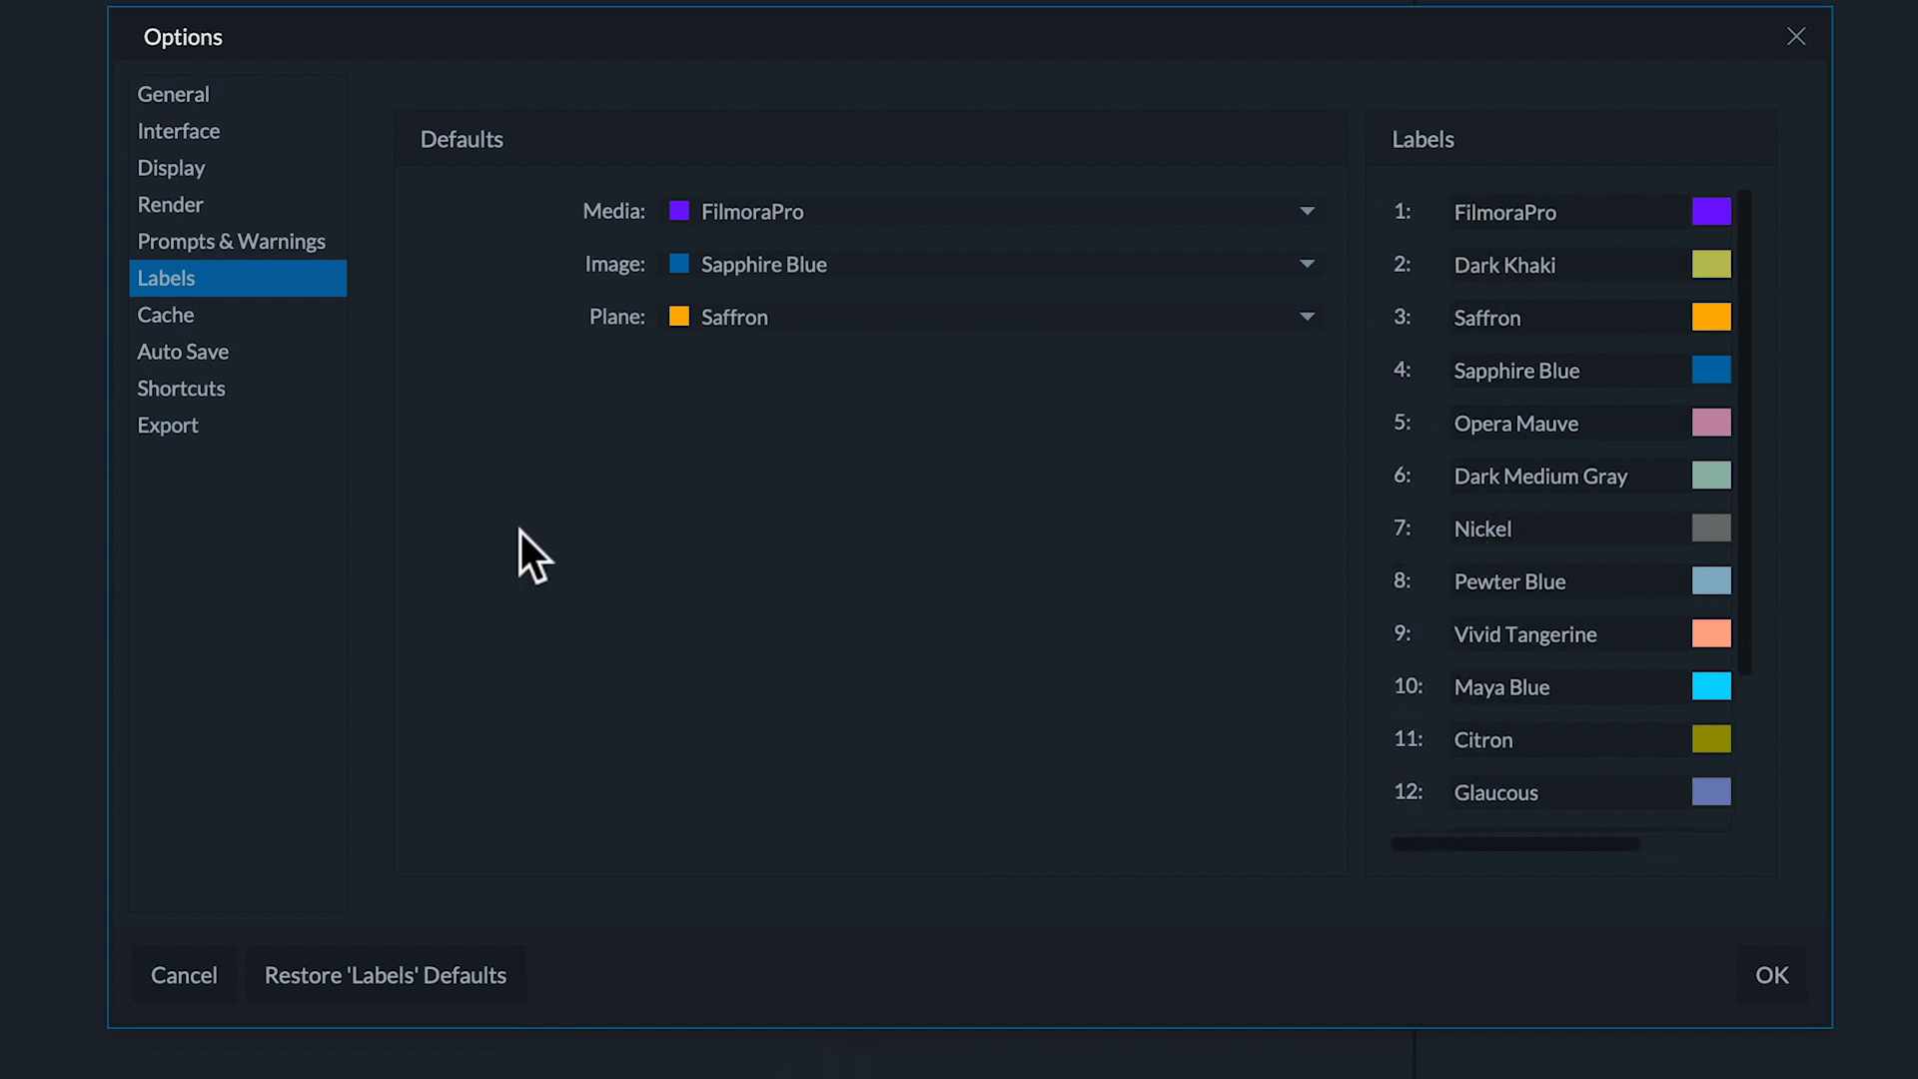
Examine the Cache options, including the media database and cache file locations
left_click(186, 316)
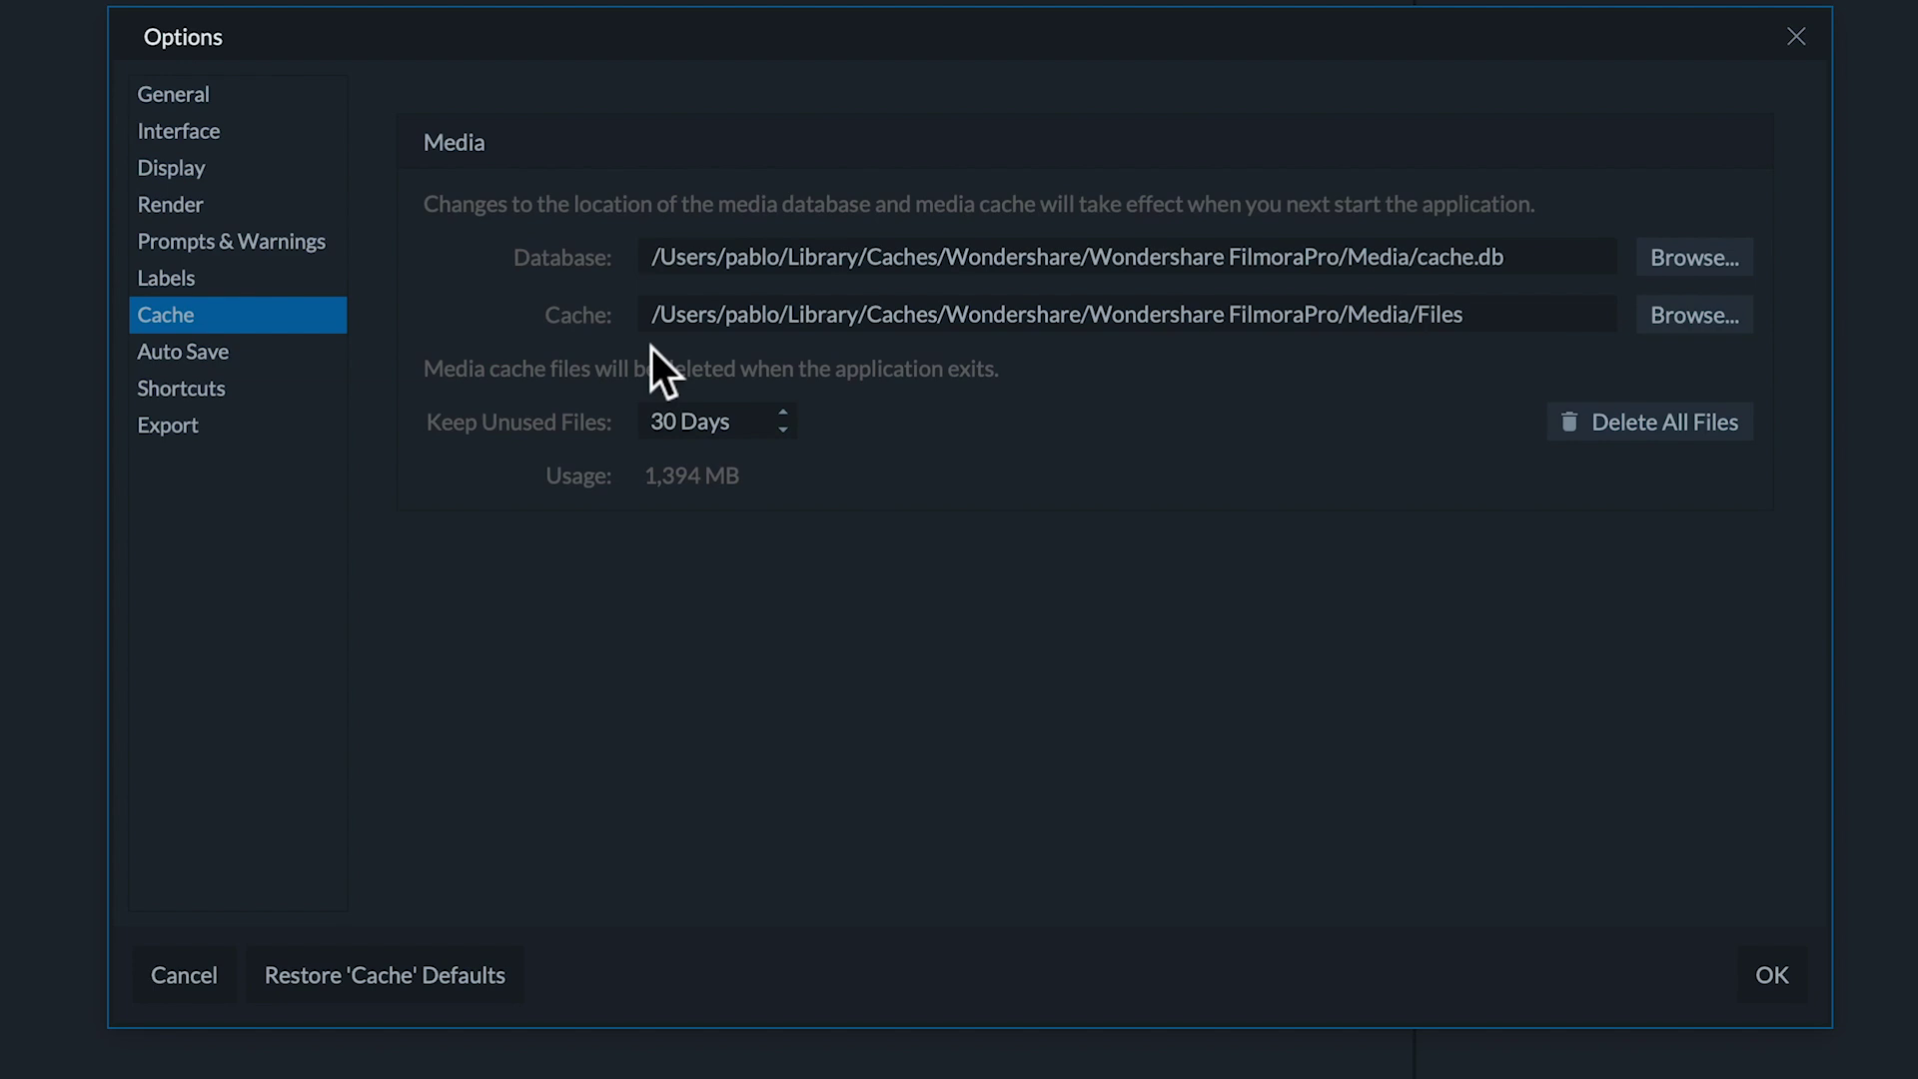
left_click(1160, 266)
left_click(1097, 320)
left_click(1113, 268)
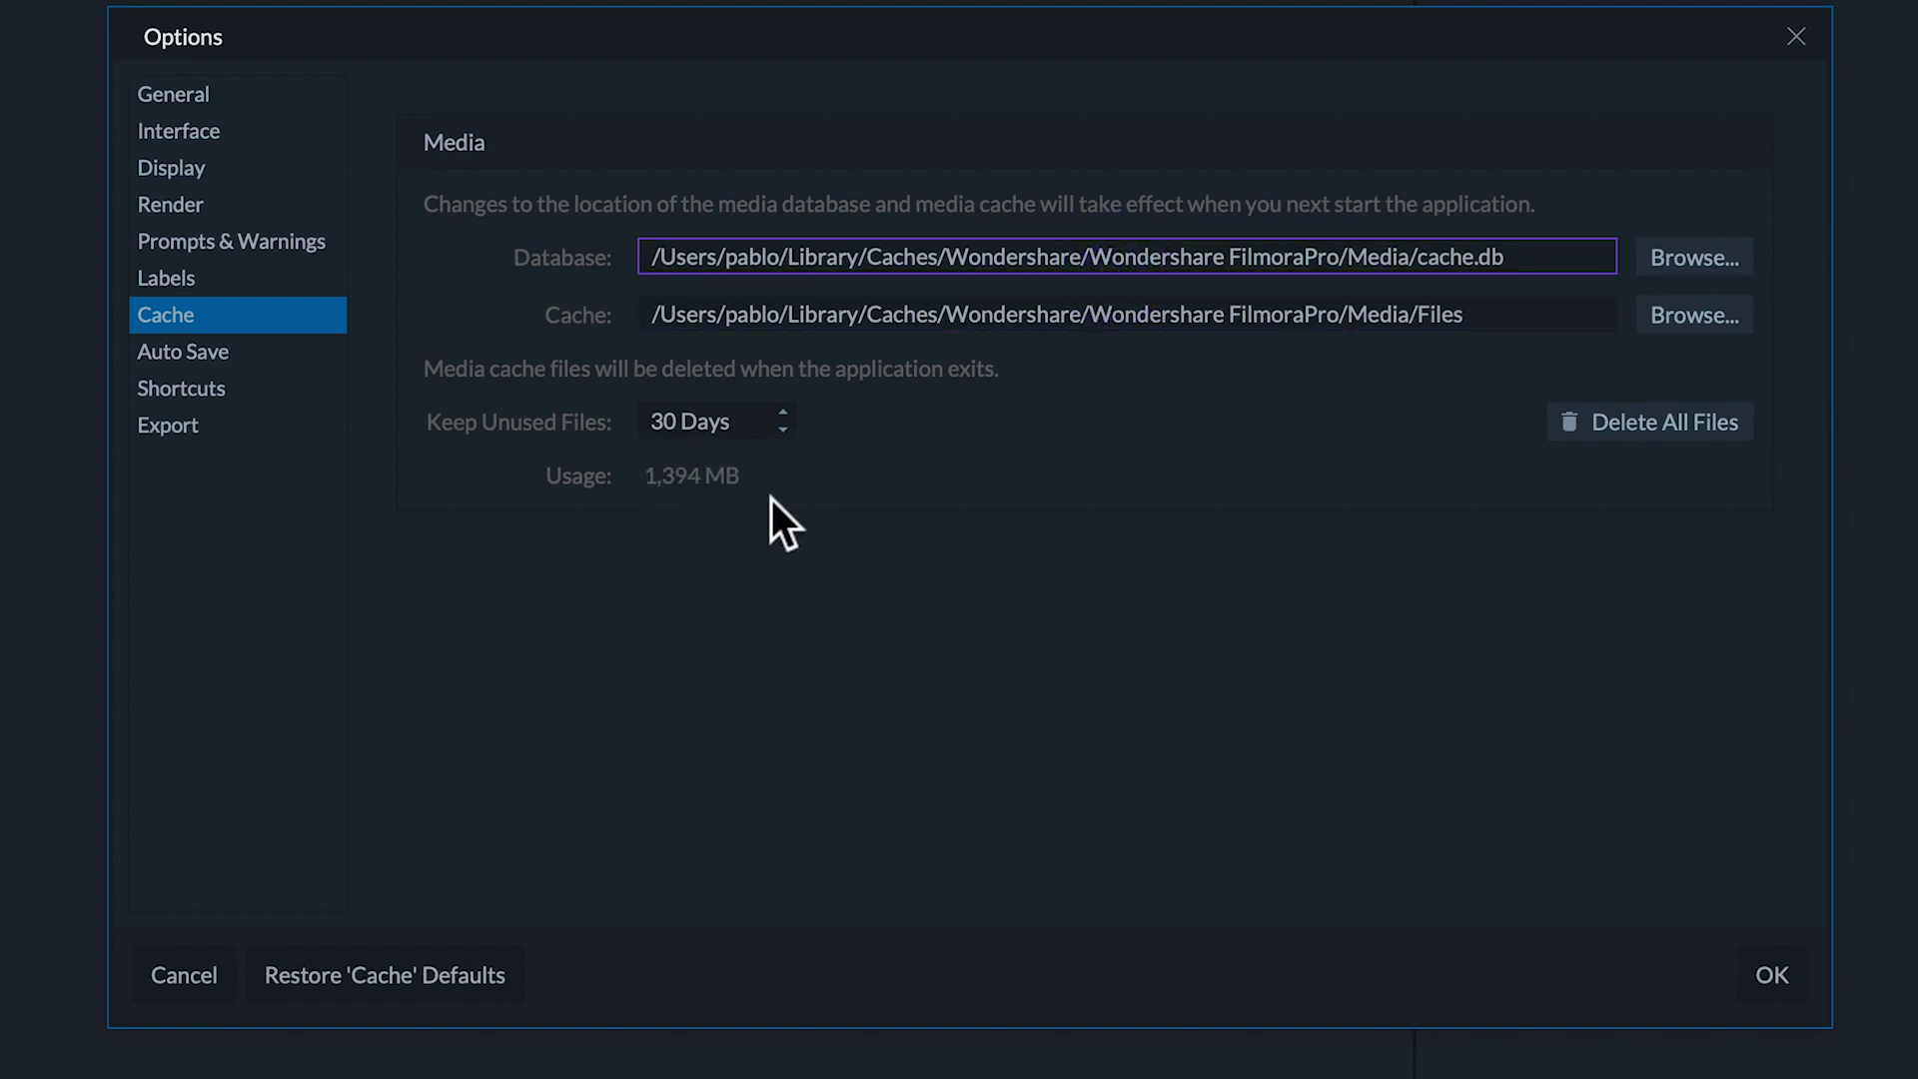
Review the Auto Save options, toggling project auto saving off and back on and checking the save frequency
left_click(220, 358)
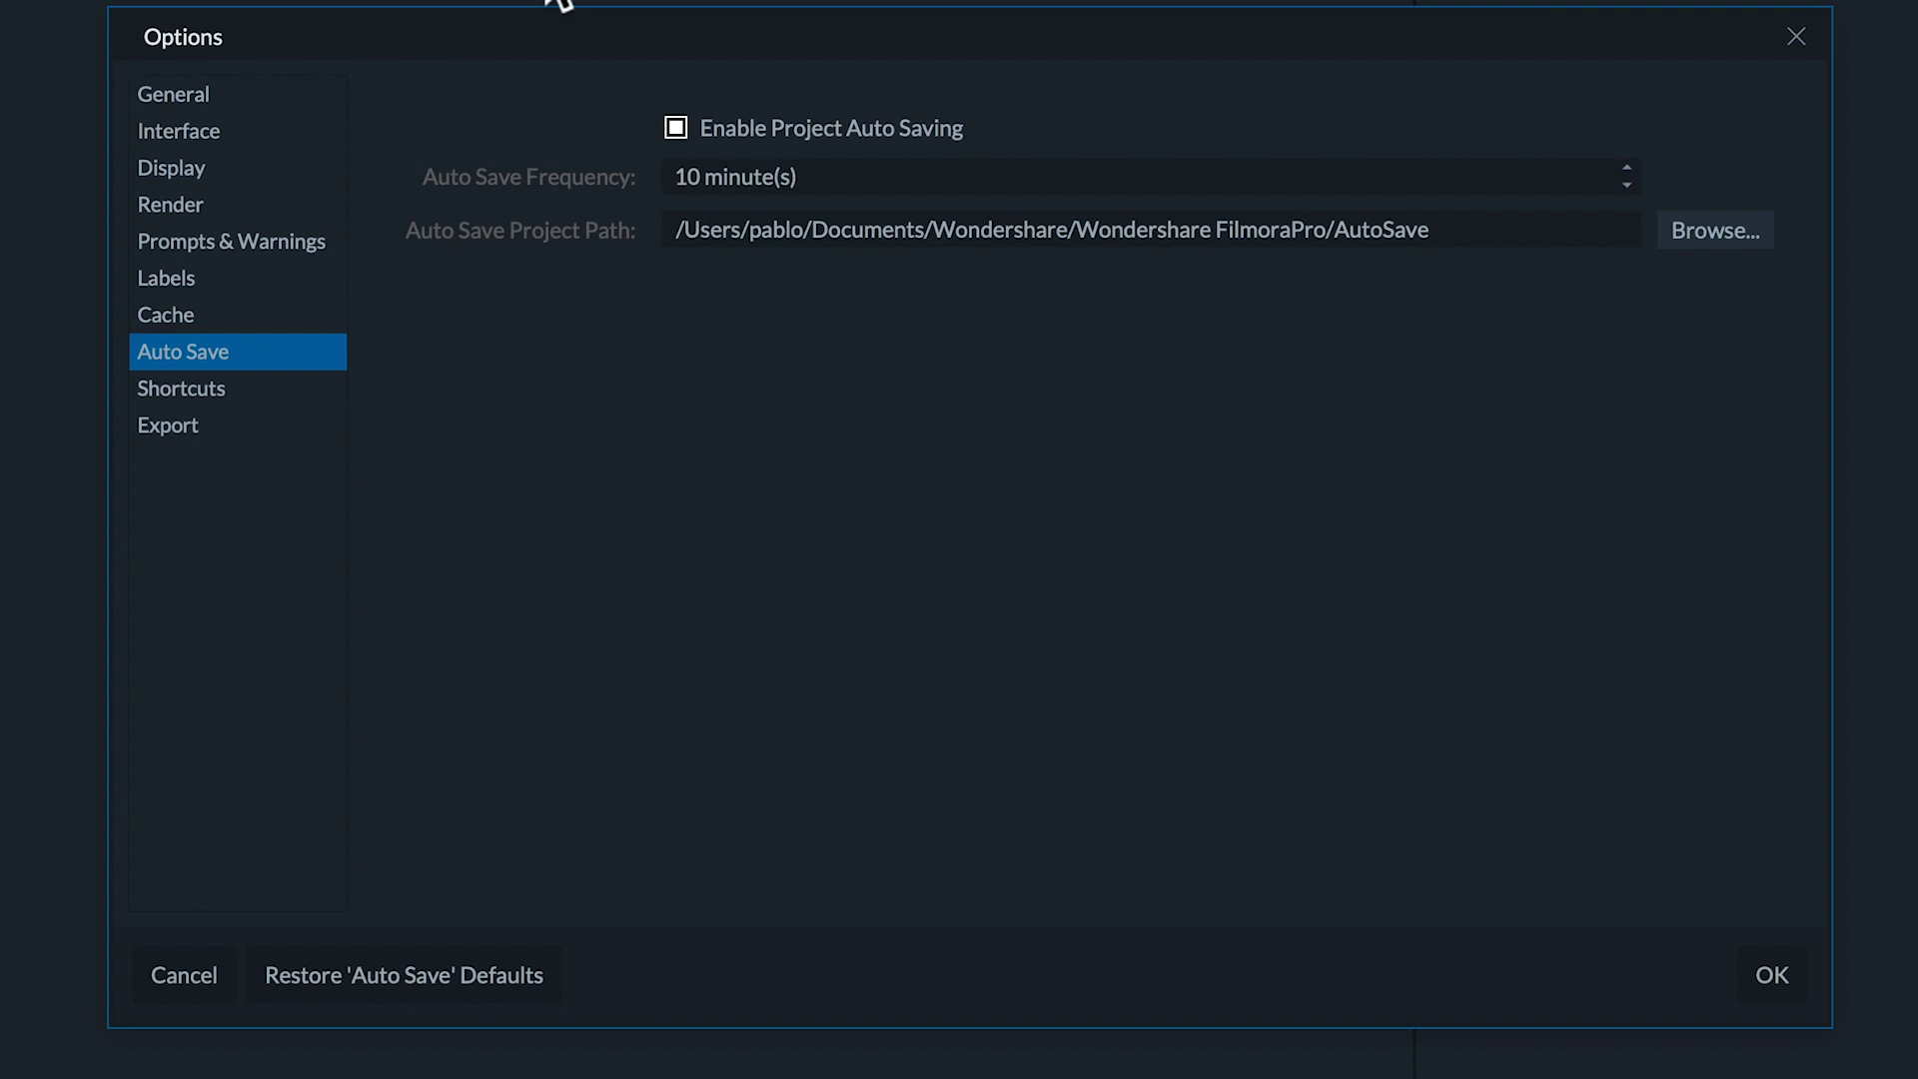
left_click(675, 130)
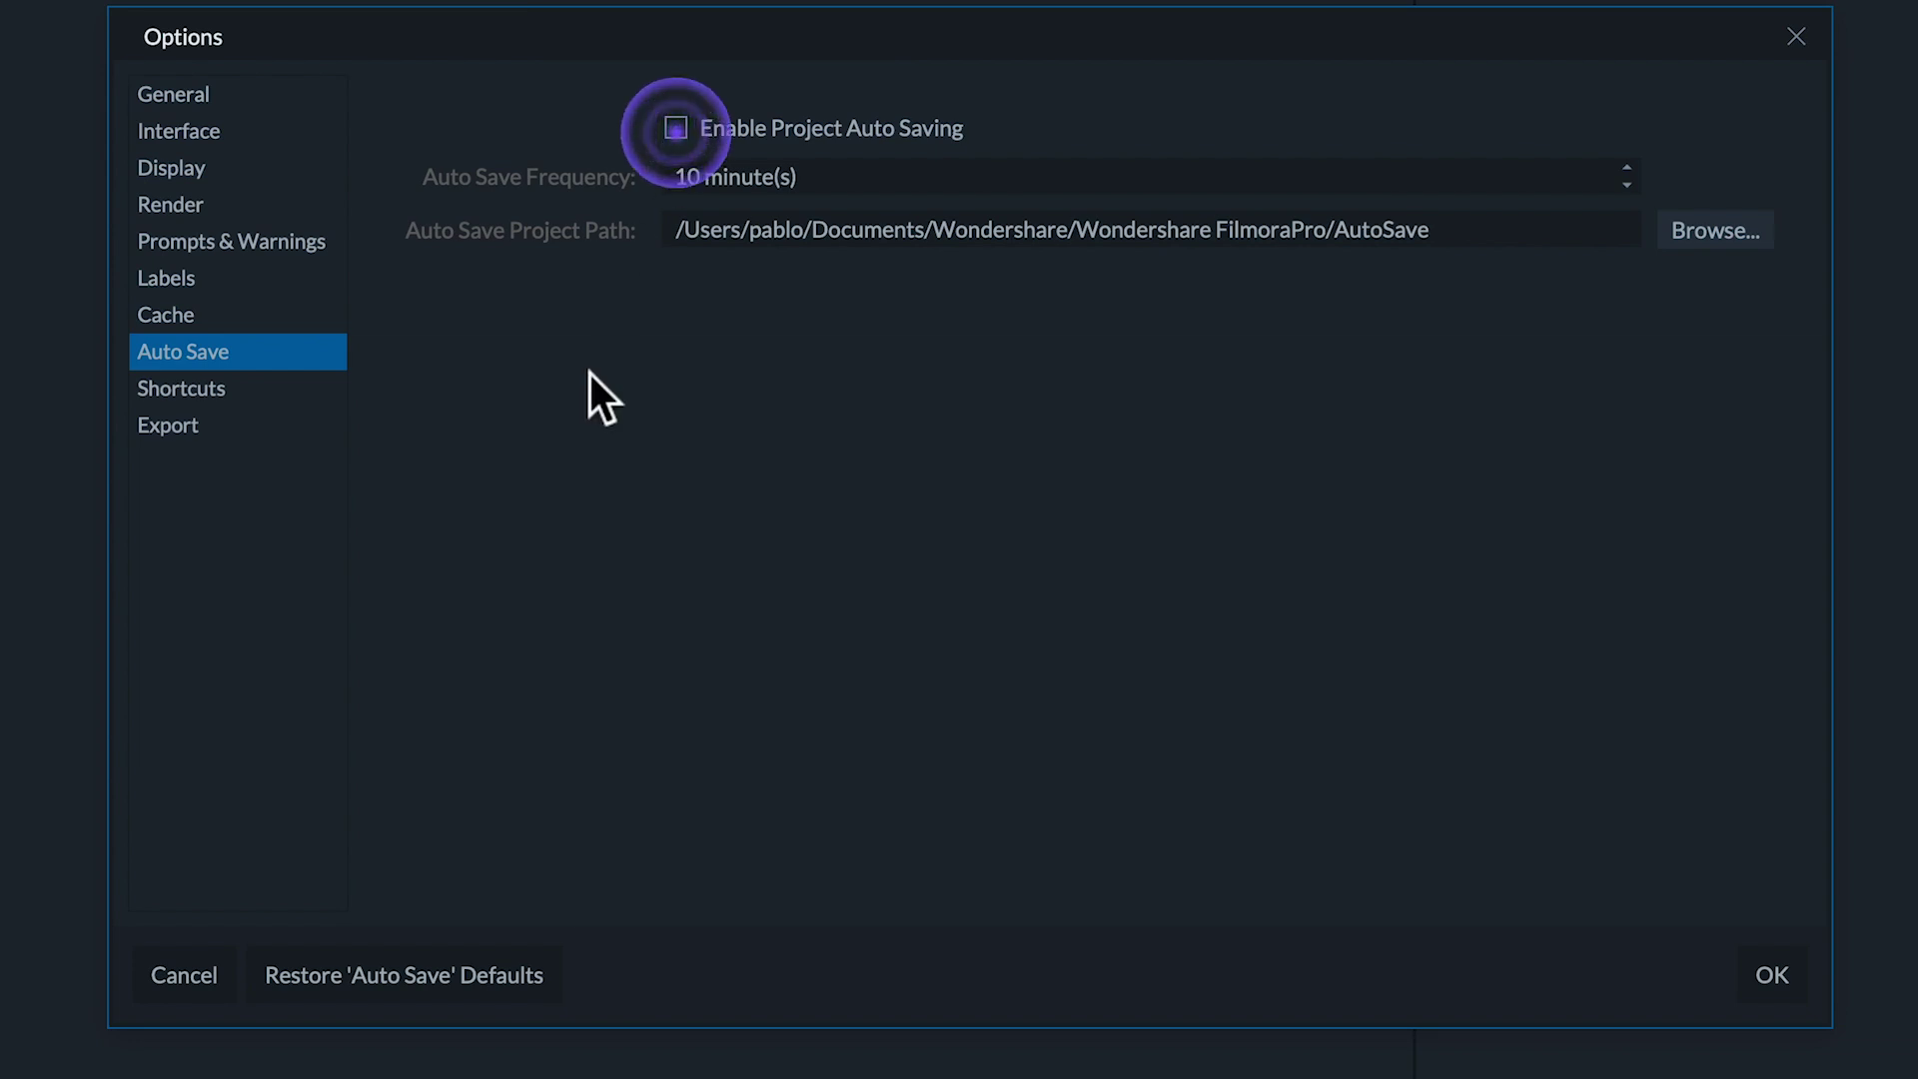
left_click(675, 128)
left_click(828, 183)
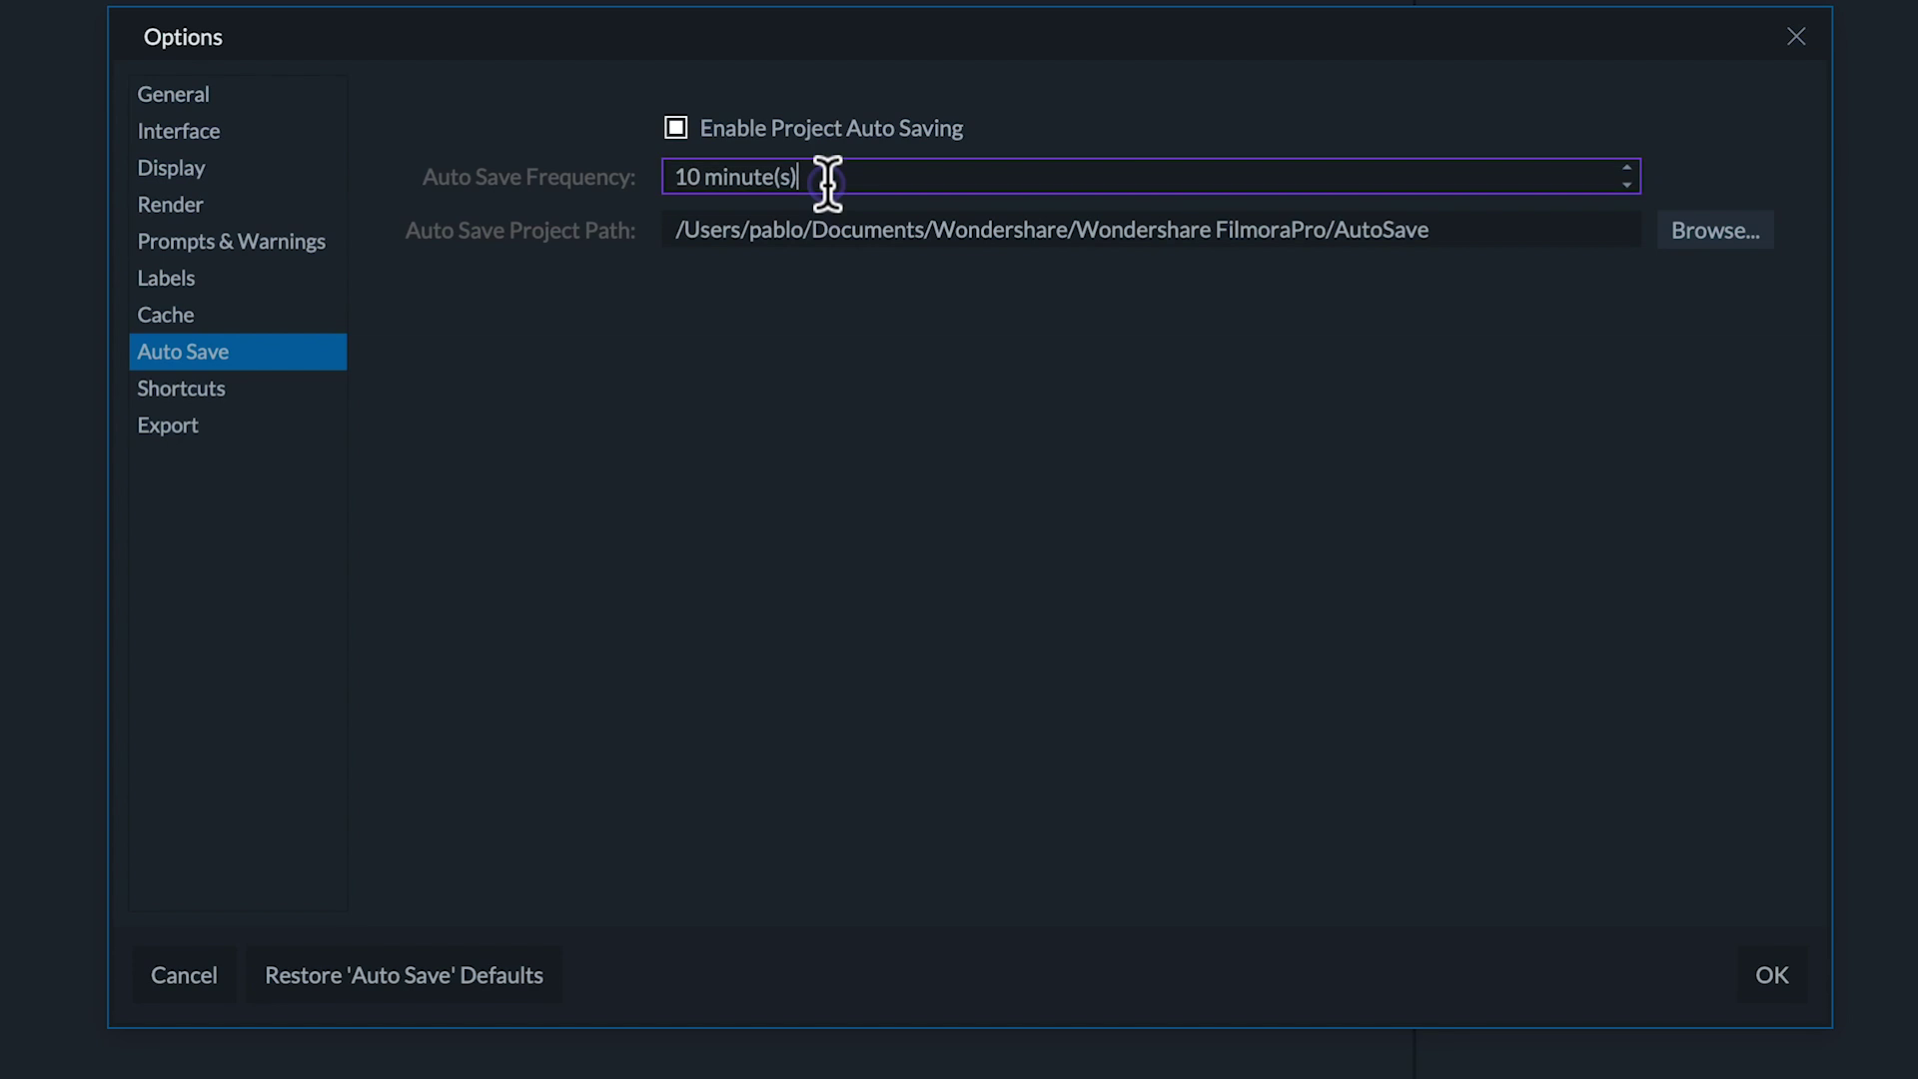
left_click(806, 298)
Browse the Shortcuts options, examining the assignments in the general, common timeline, editor sequence timeline and Trimmer groups
left_click(219, 389)
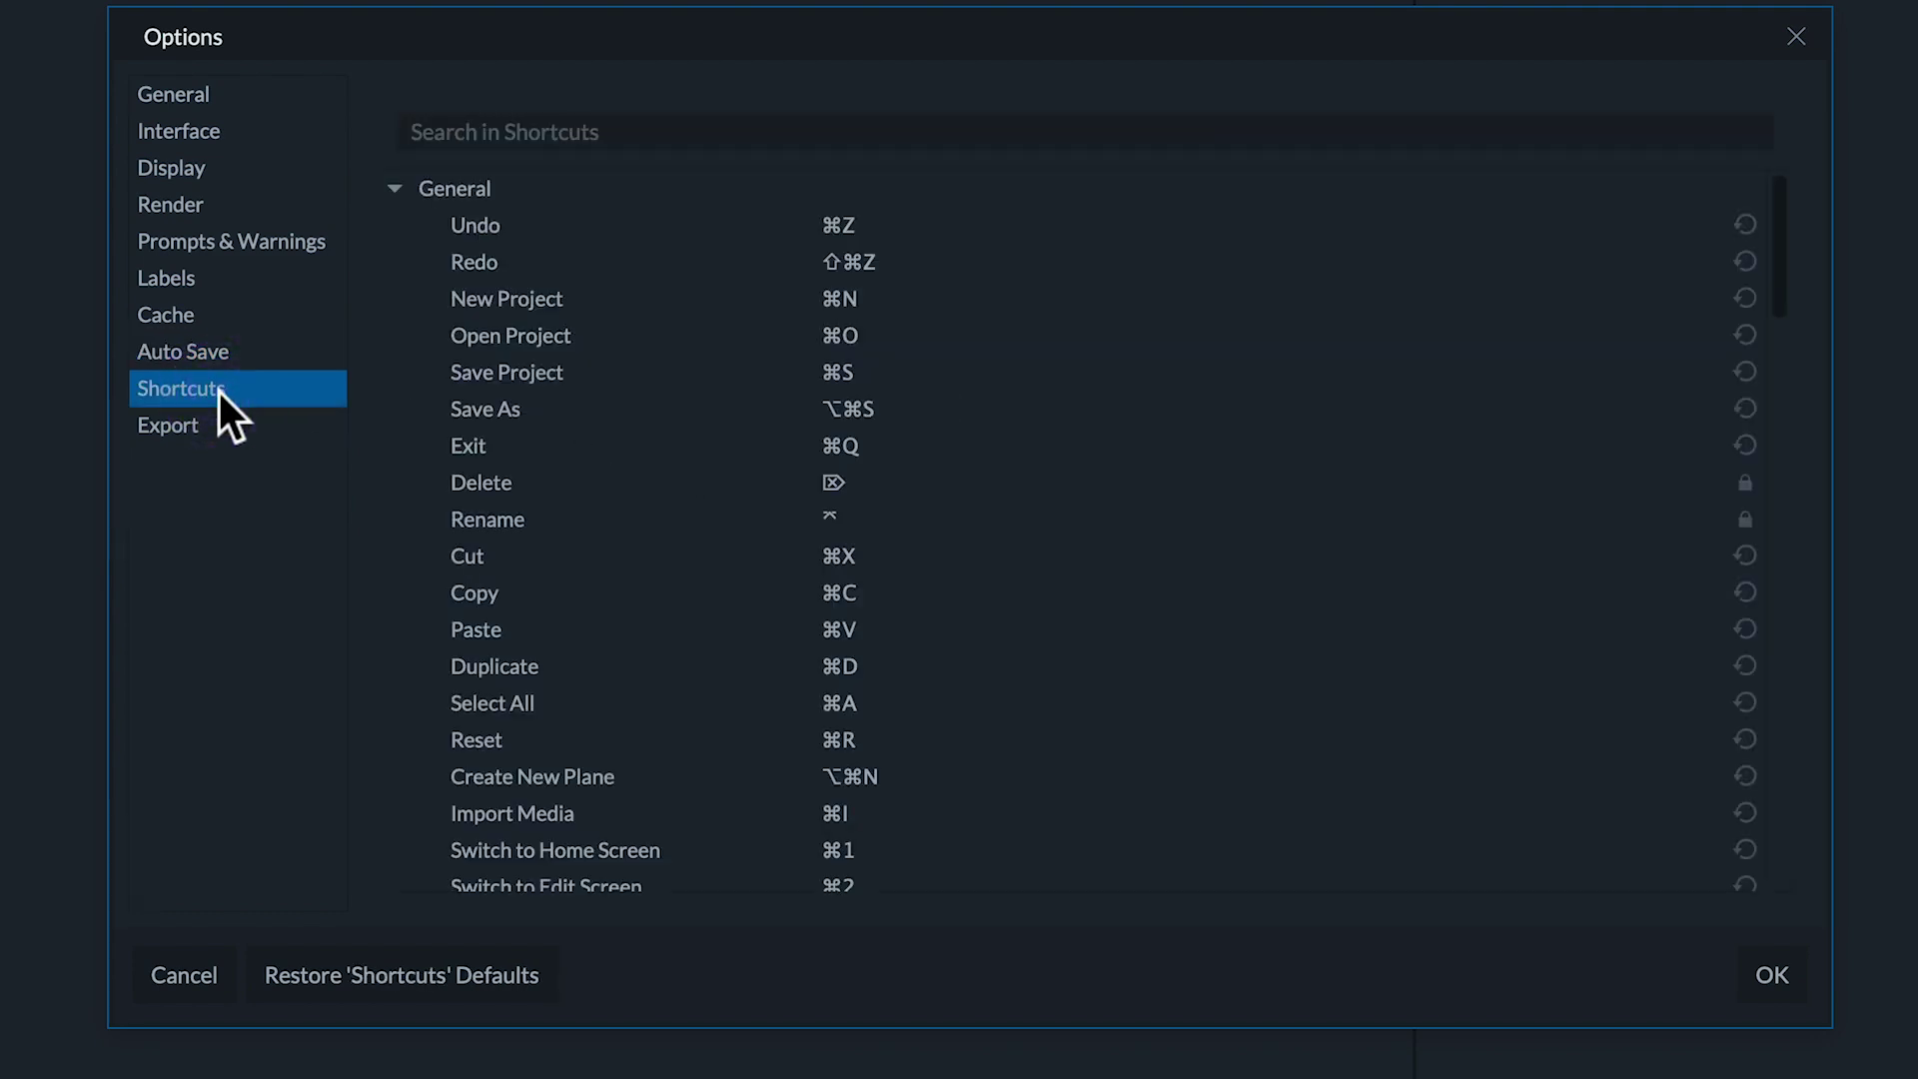
scroll(858, 444, "down", 5)
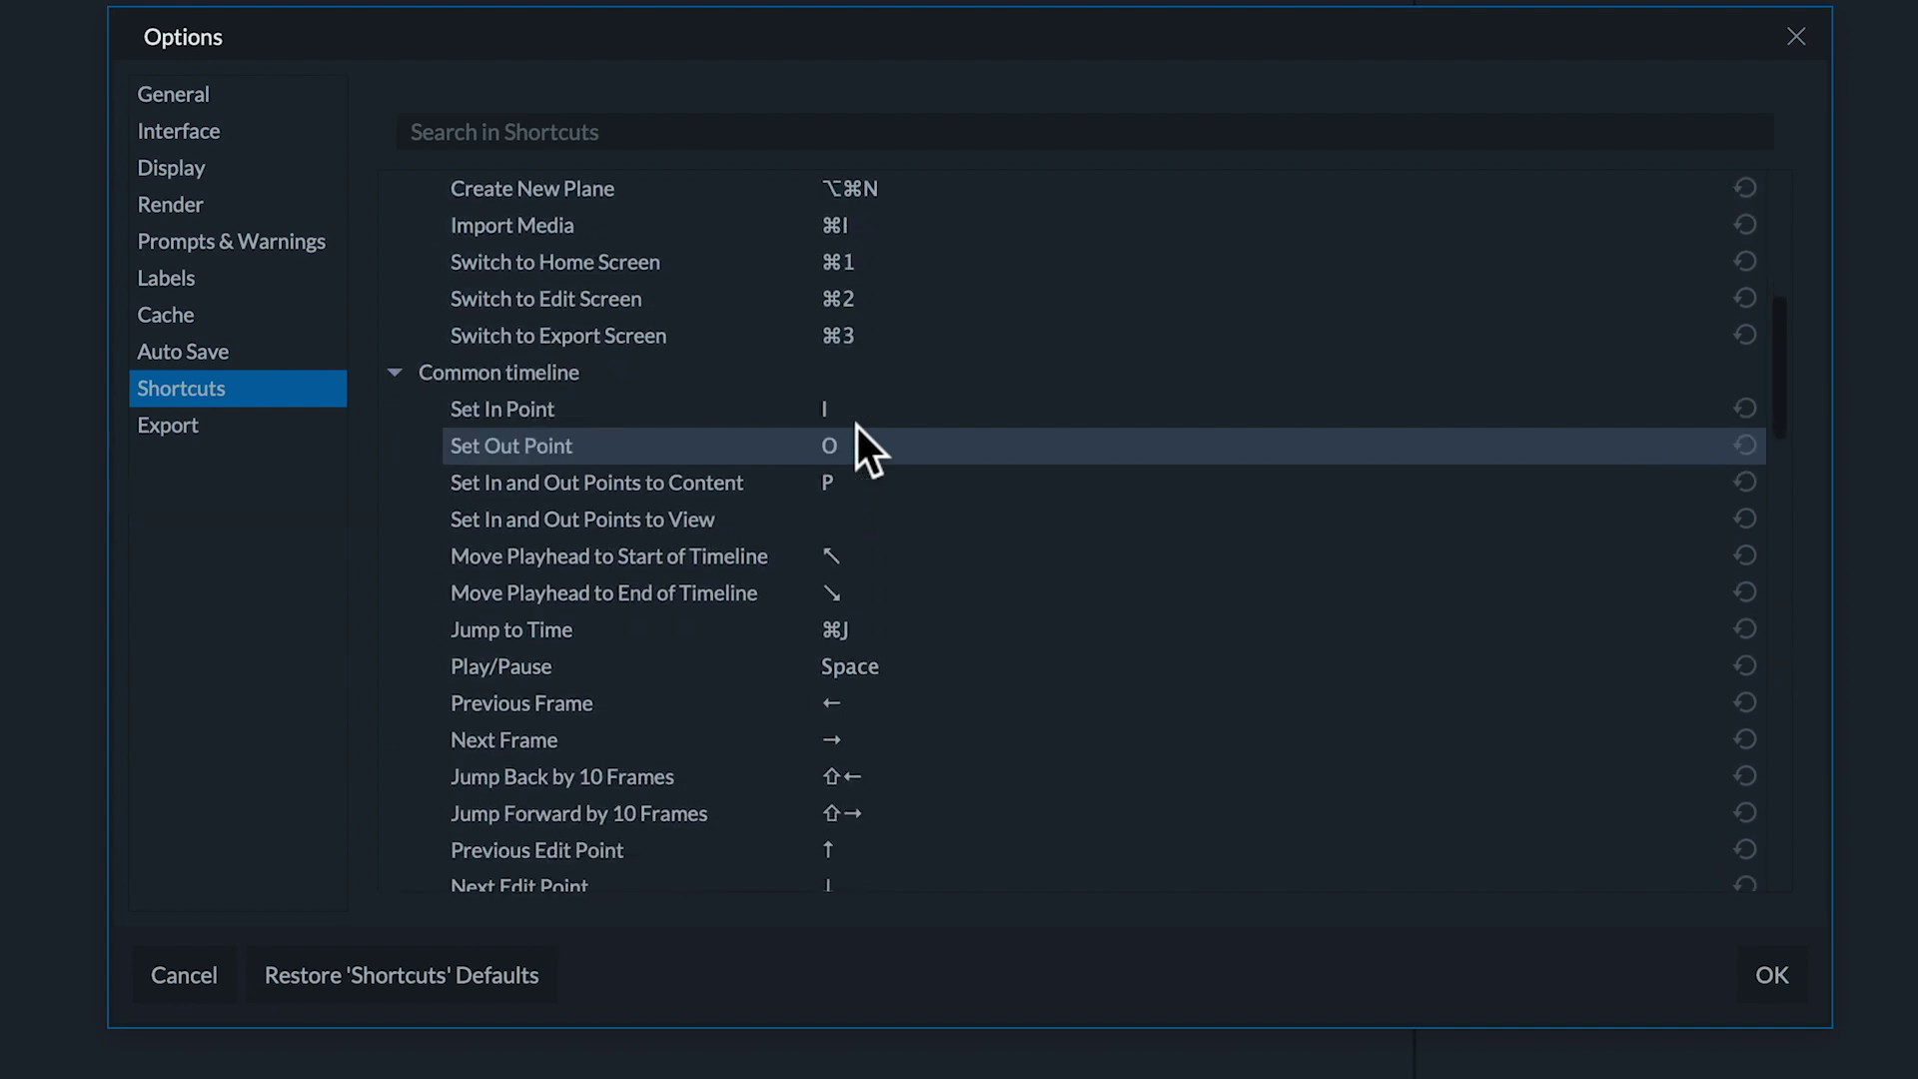
scroll(857, 428, "down", 6)
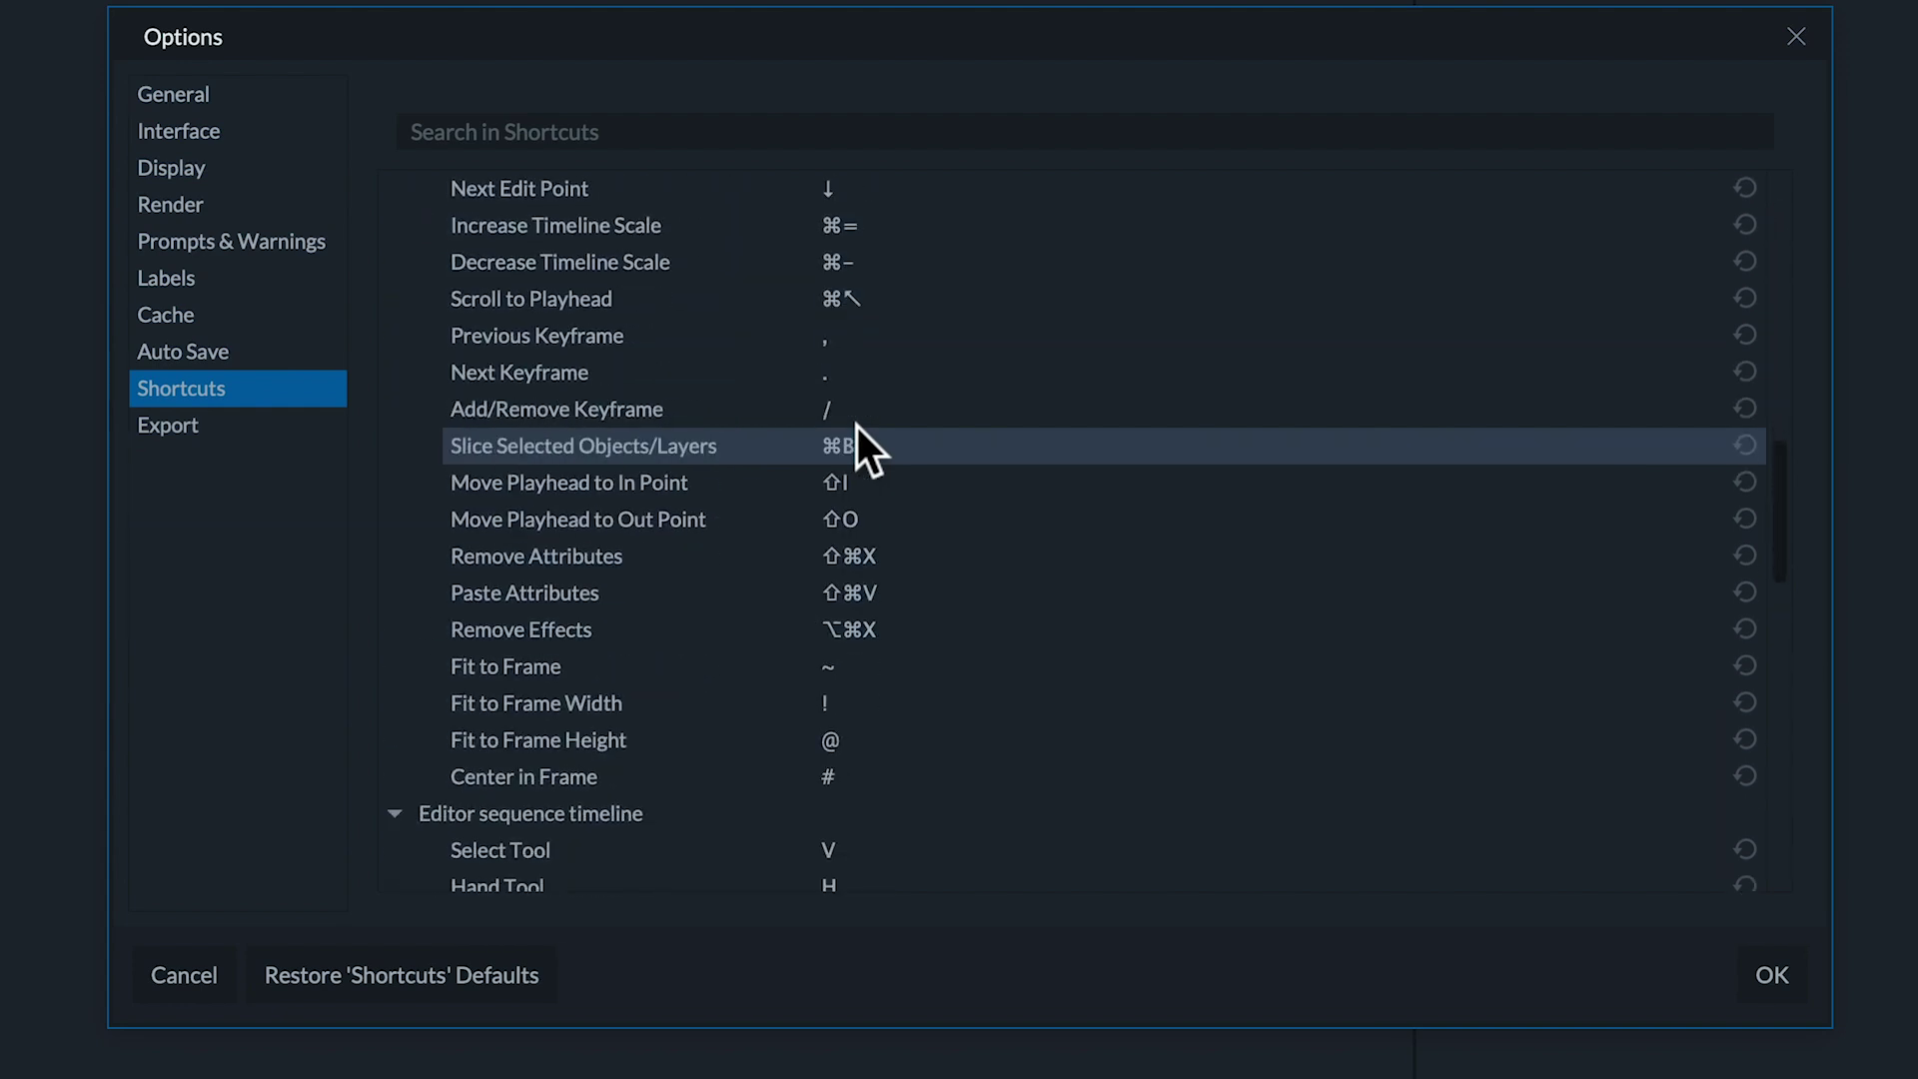
scroll(858, 428, "down", 2)
left_click(877, 408)
scroll(880, 425, "down", 1)
left_click(873, 522)
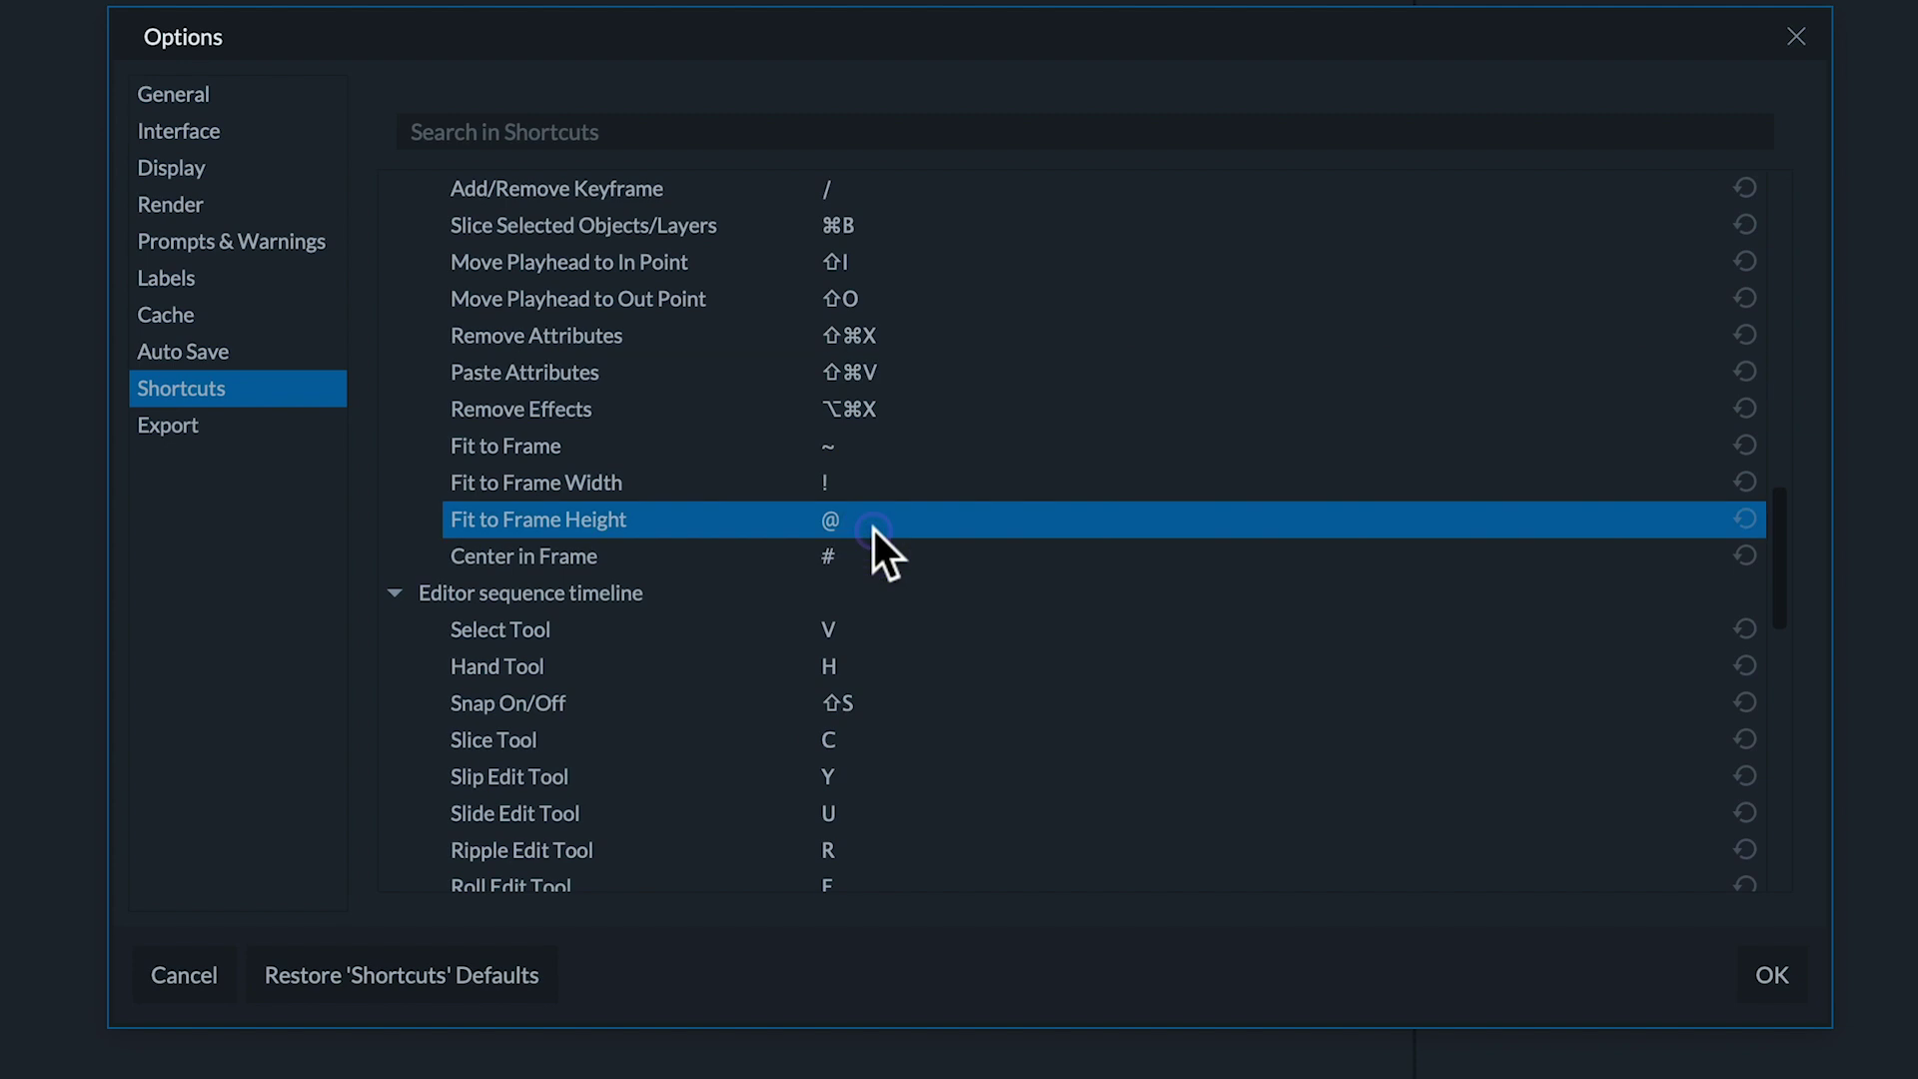
scroll(874, 540, "down", 3)
left_click(872, 554)
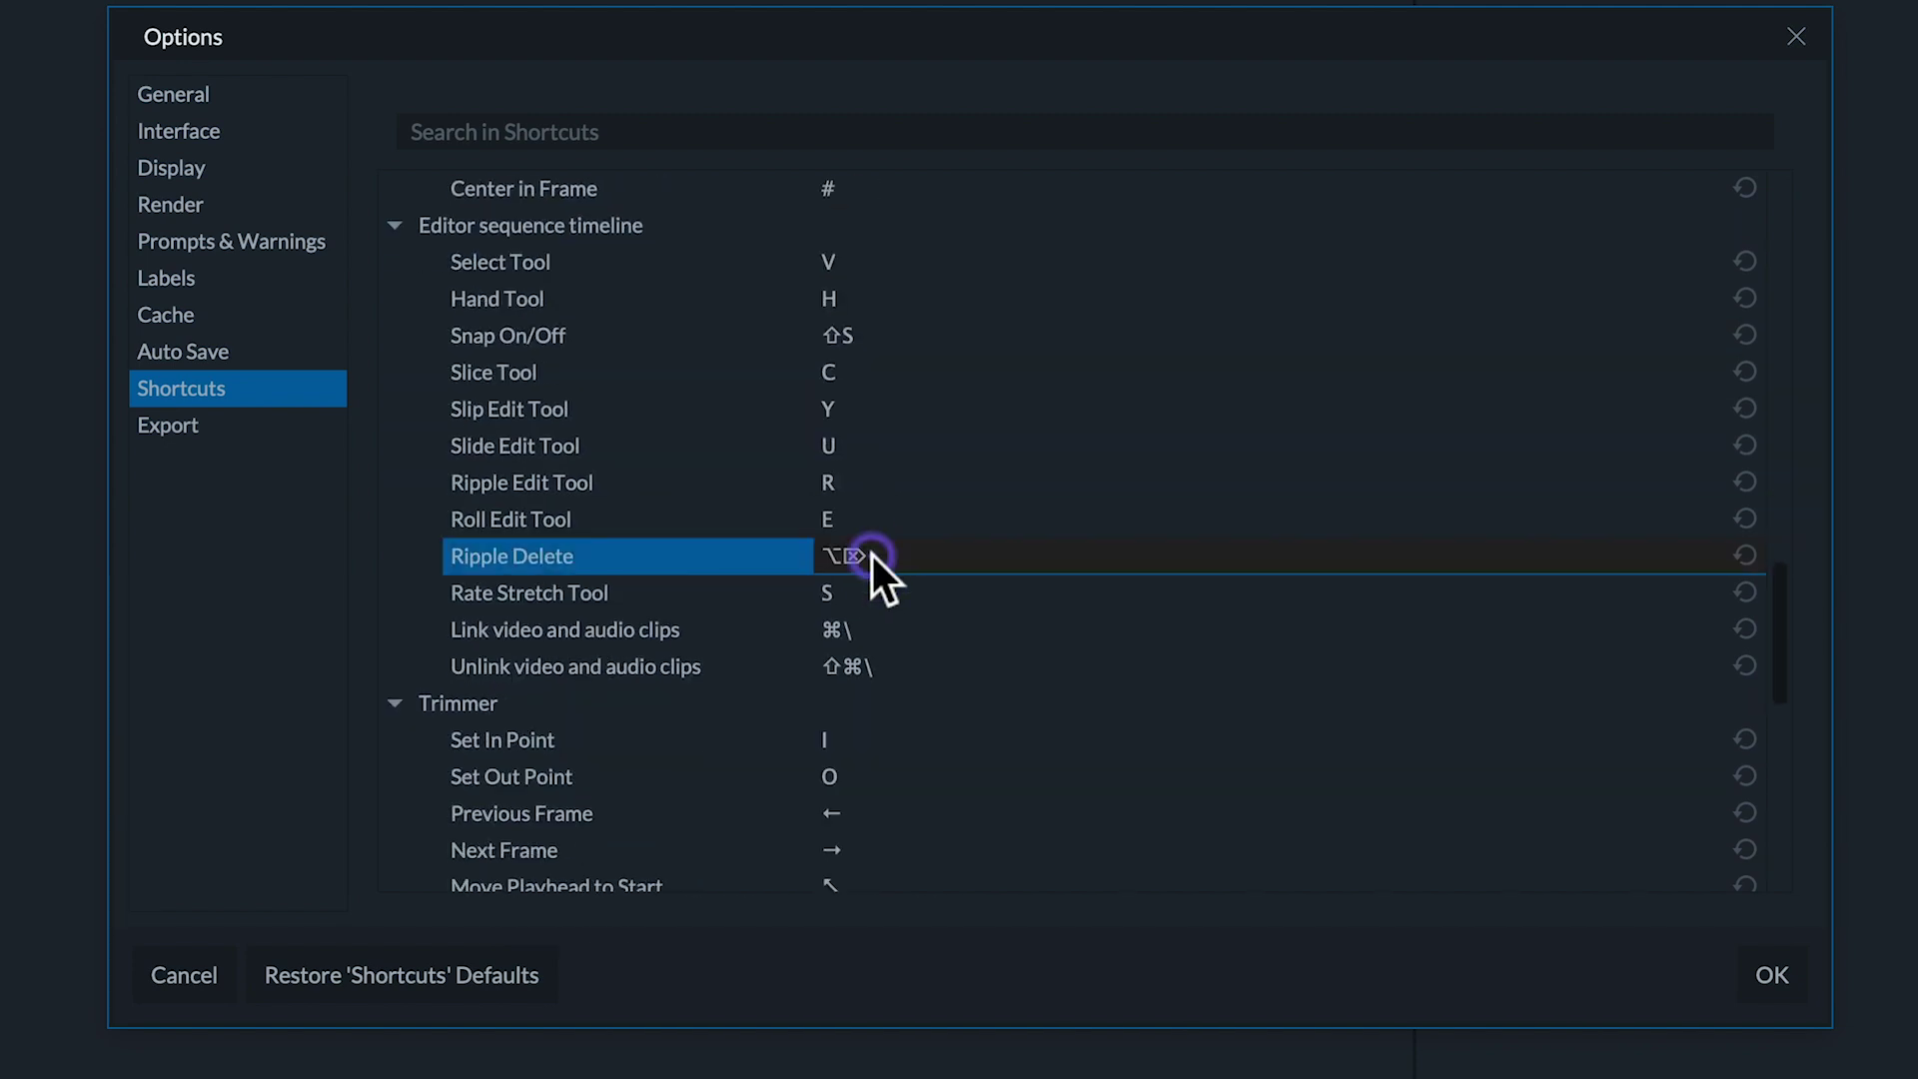
left_click(722, 135)
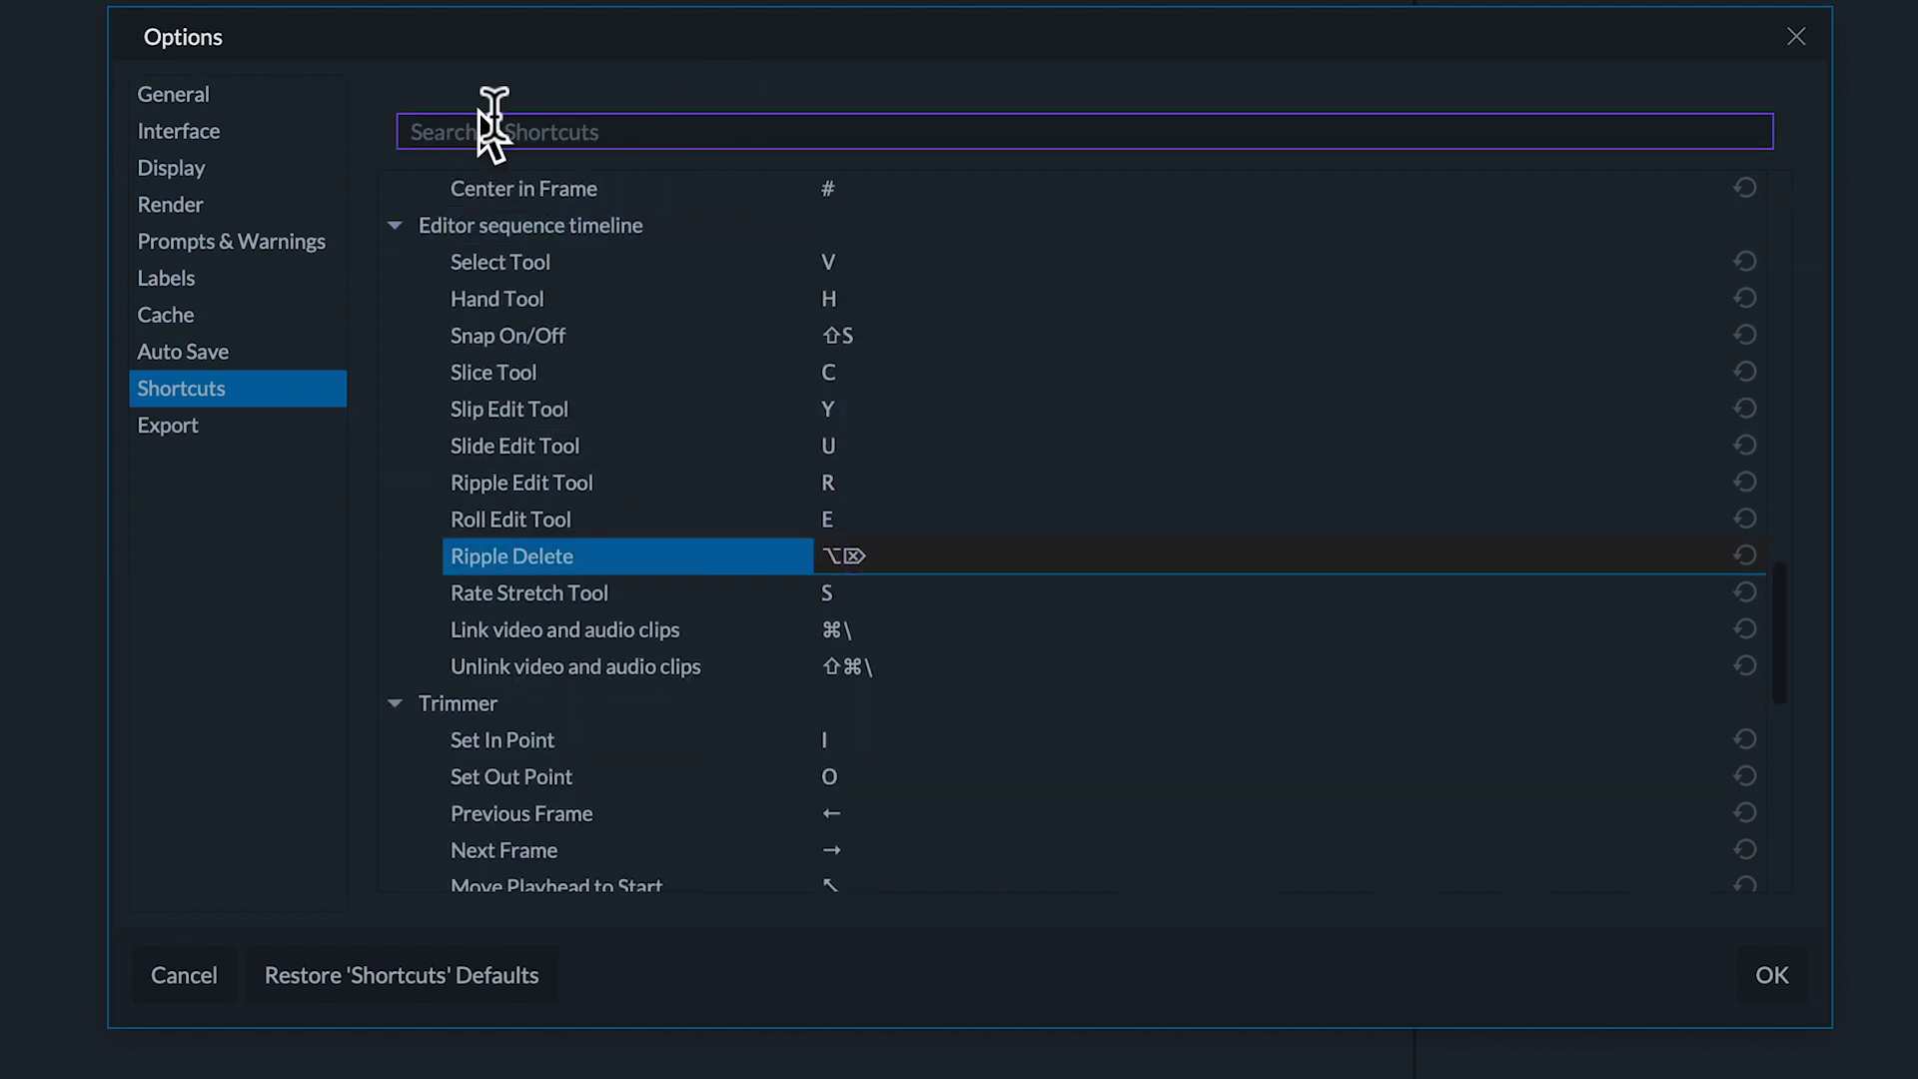
scroll(613, 411, "down", 1)
scroll(614, 411, "up", 3)
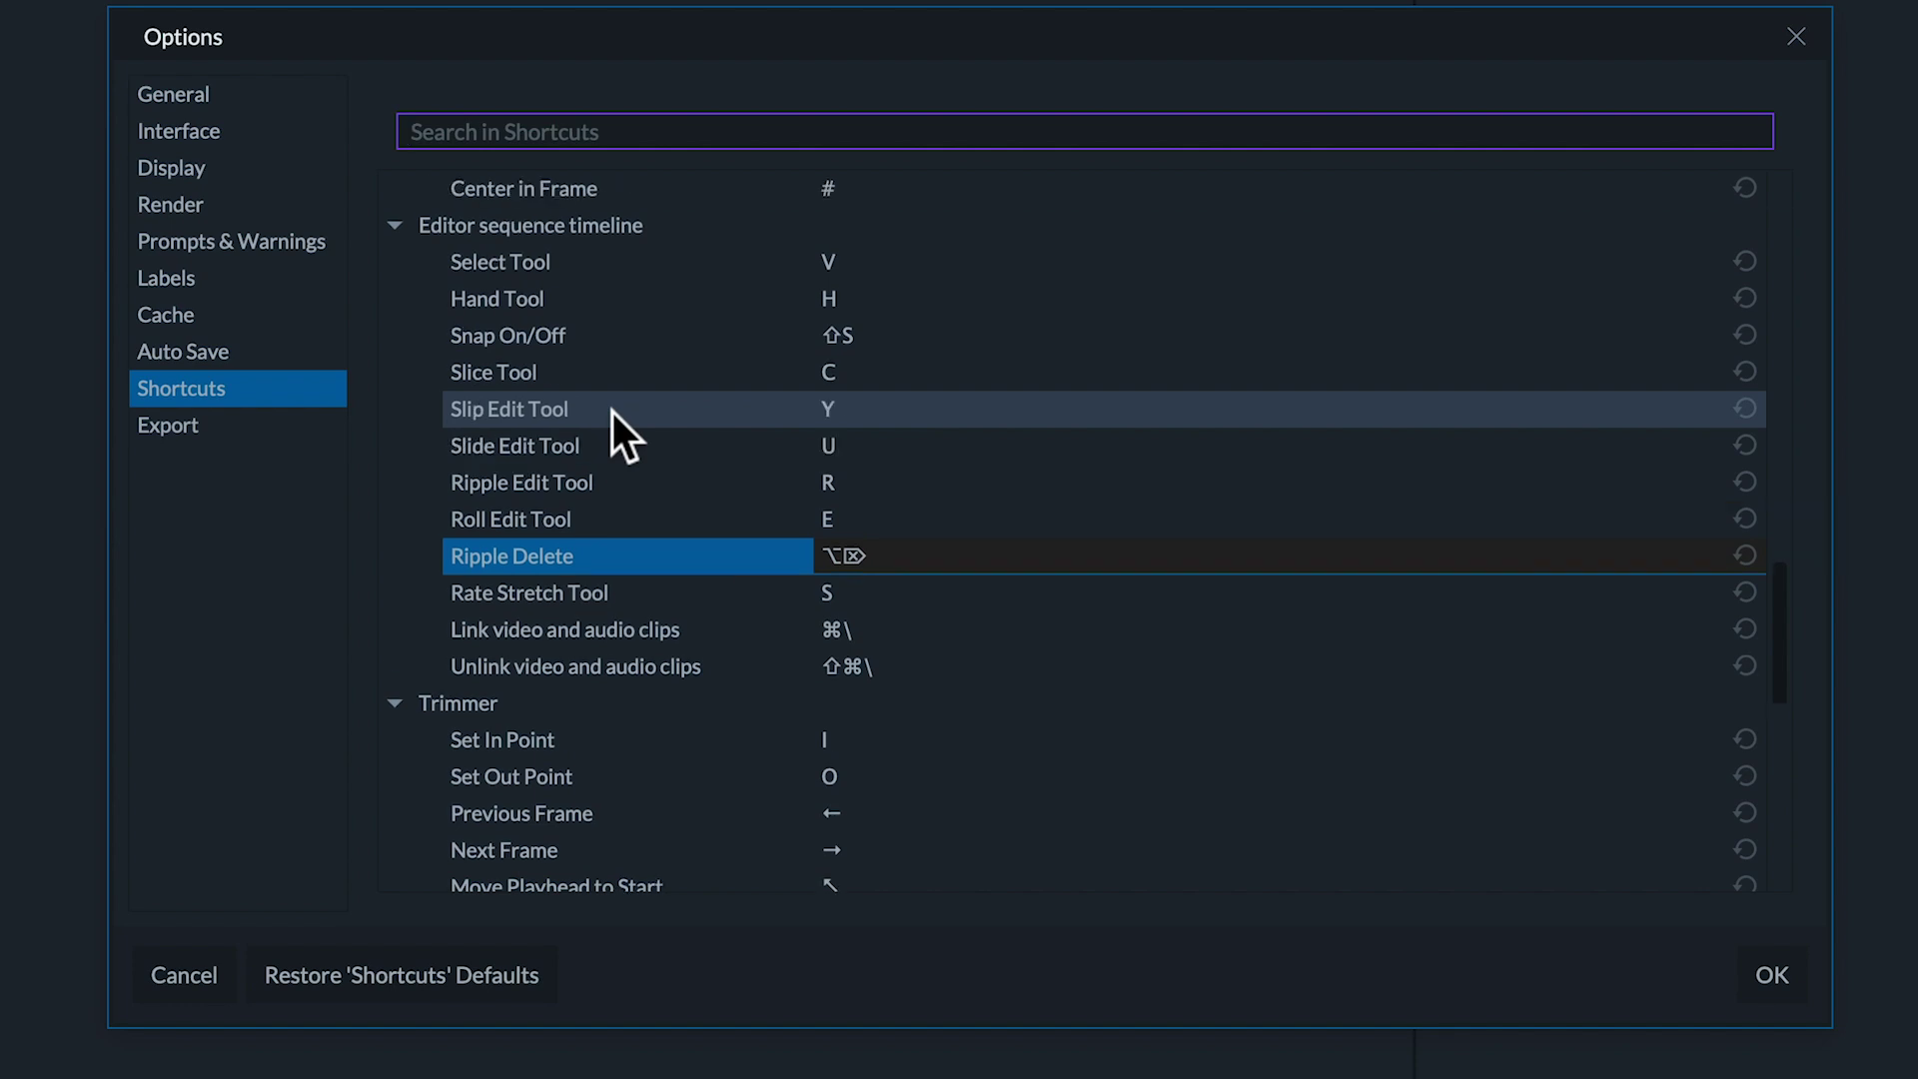
scroll(614, 411, "down", 7)
scroll(614, 412, "up", 5)
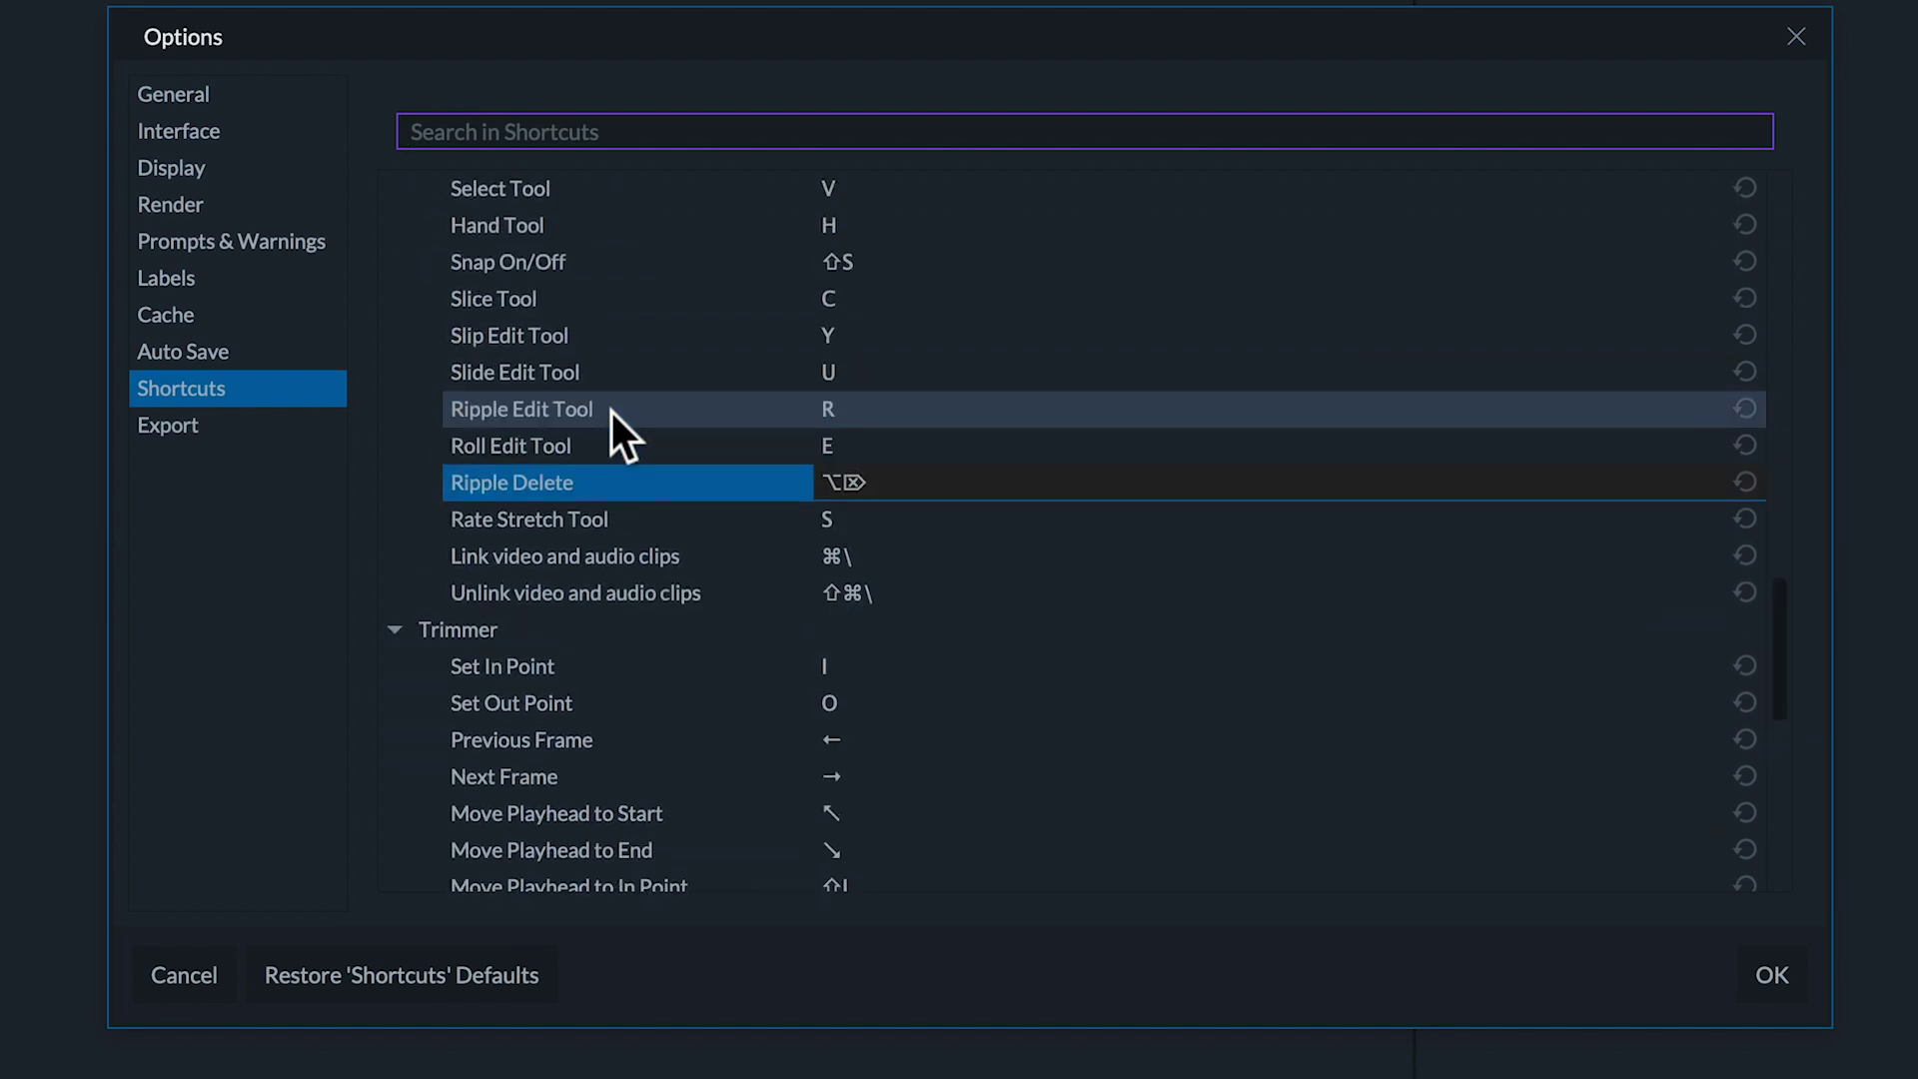
Show the Export options
left_click(213, 430)
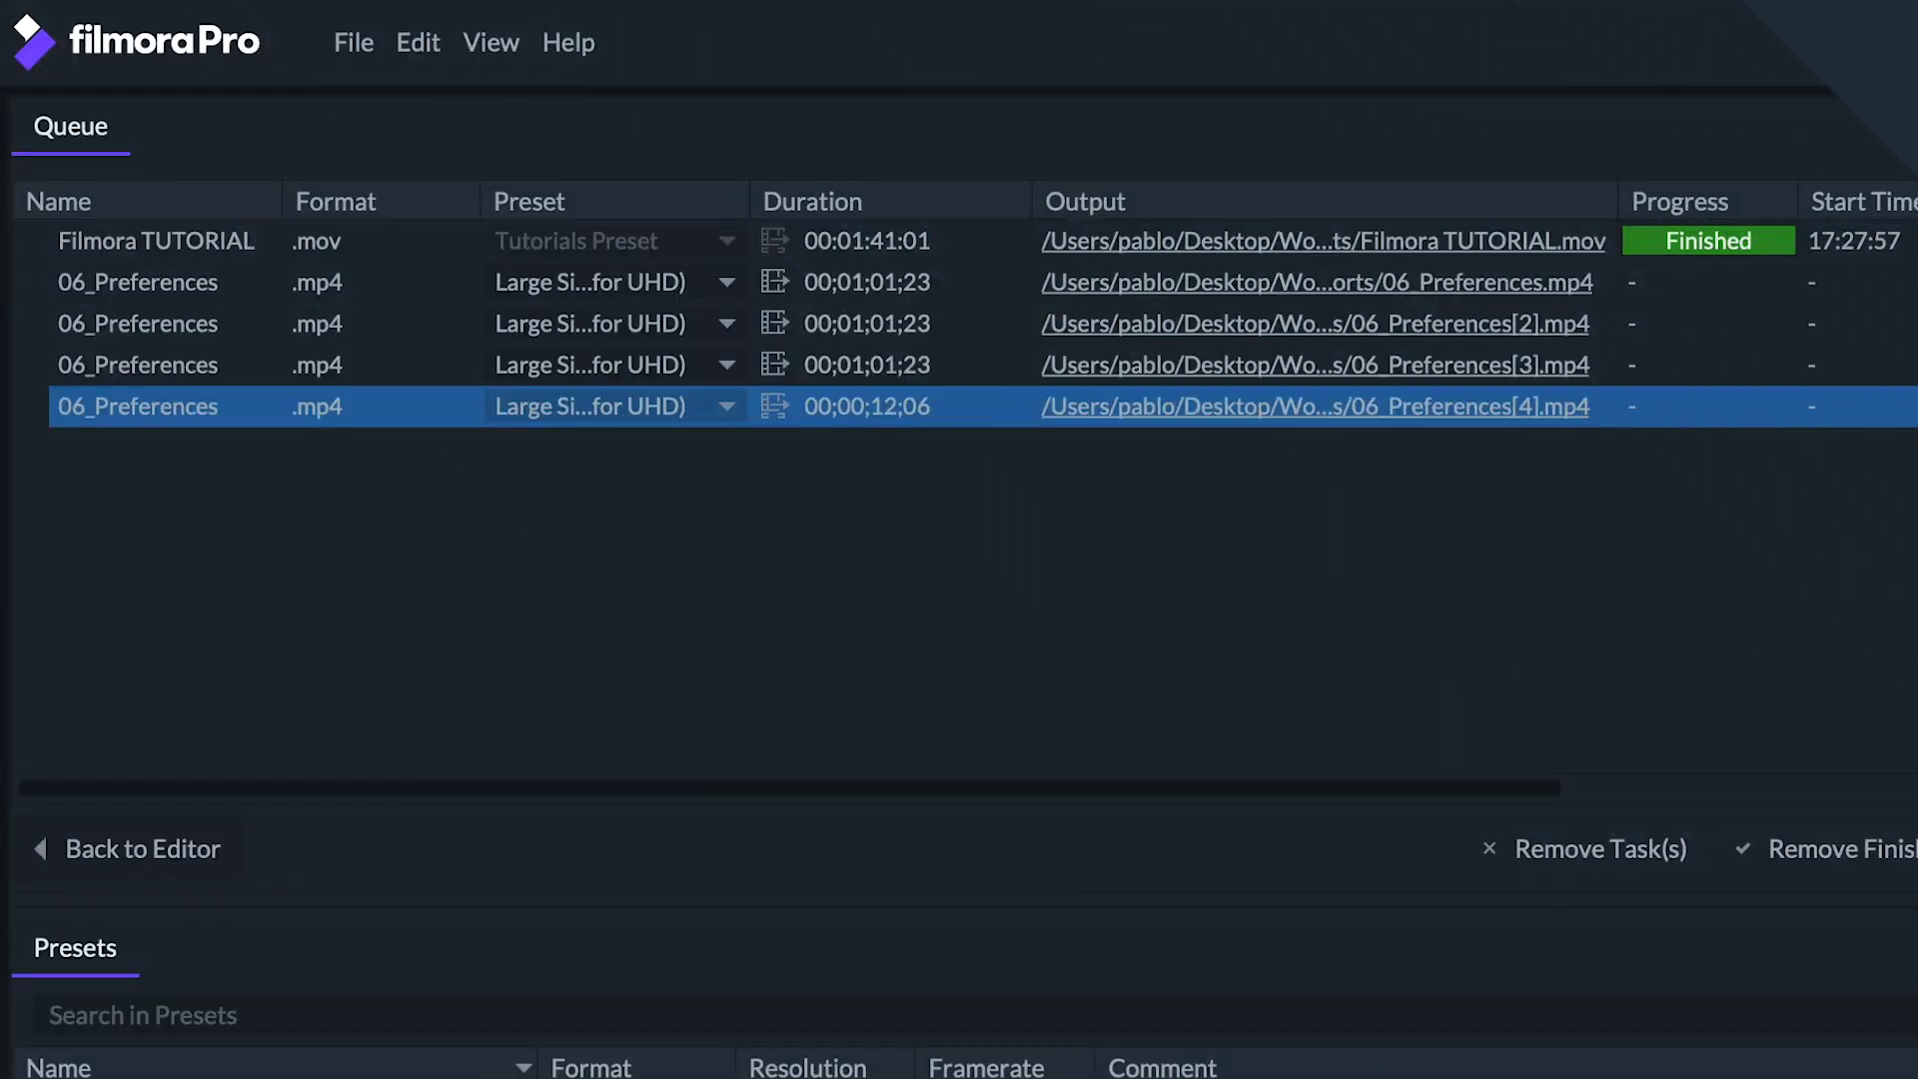
Examine the Export options for the default export directory and the default snapshot directory
left_click(994, 478)
left_click(400, 329)
left_click(399, 465)
left_click(459, 322)
left_click(473, 292)
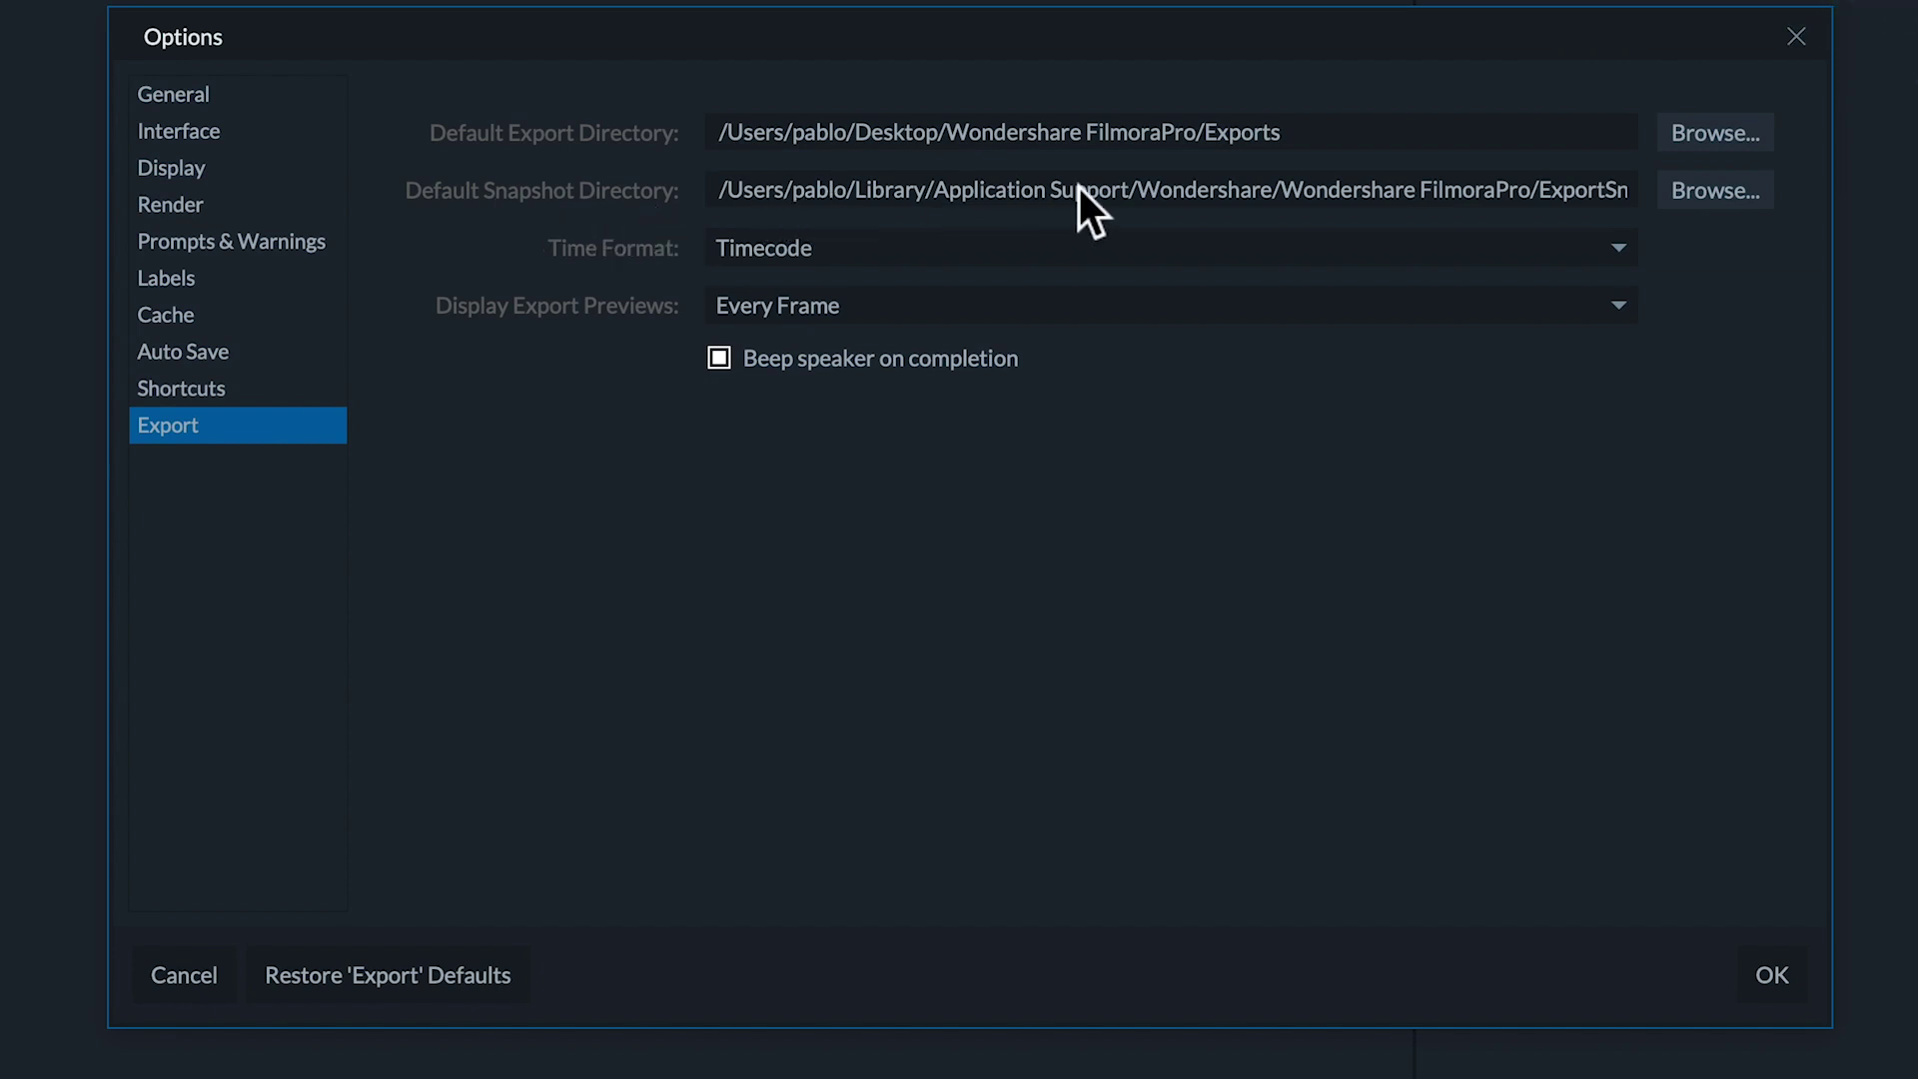
left_click(1109, 190)
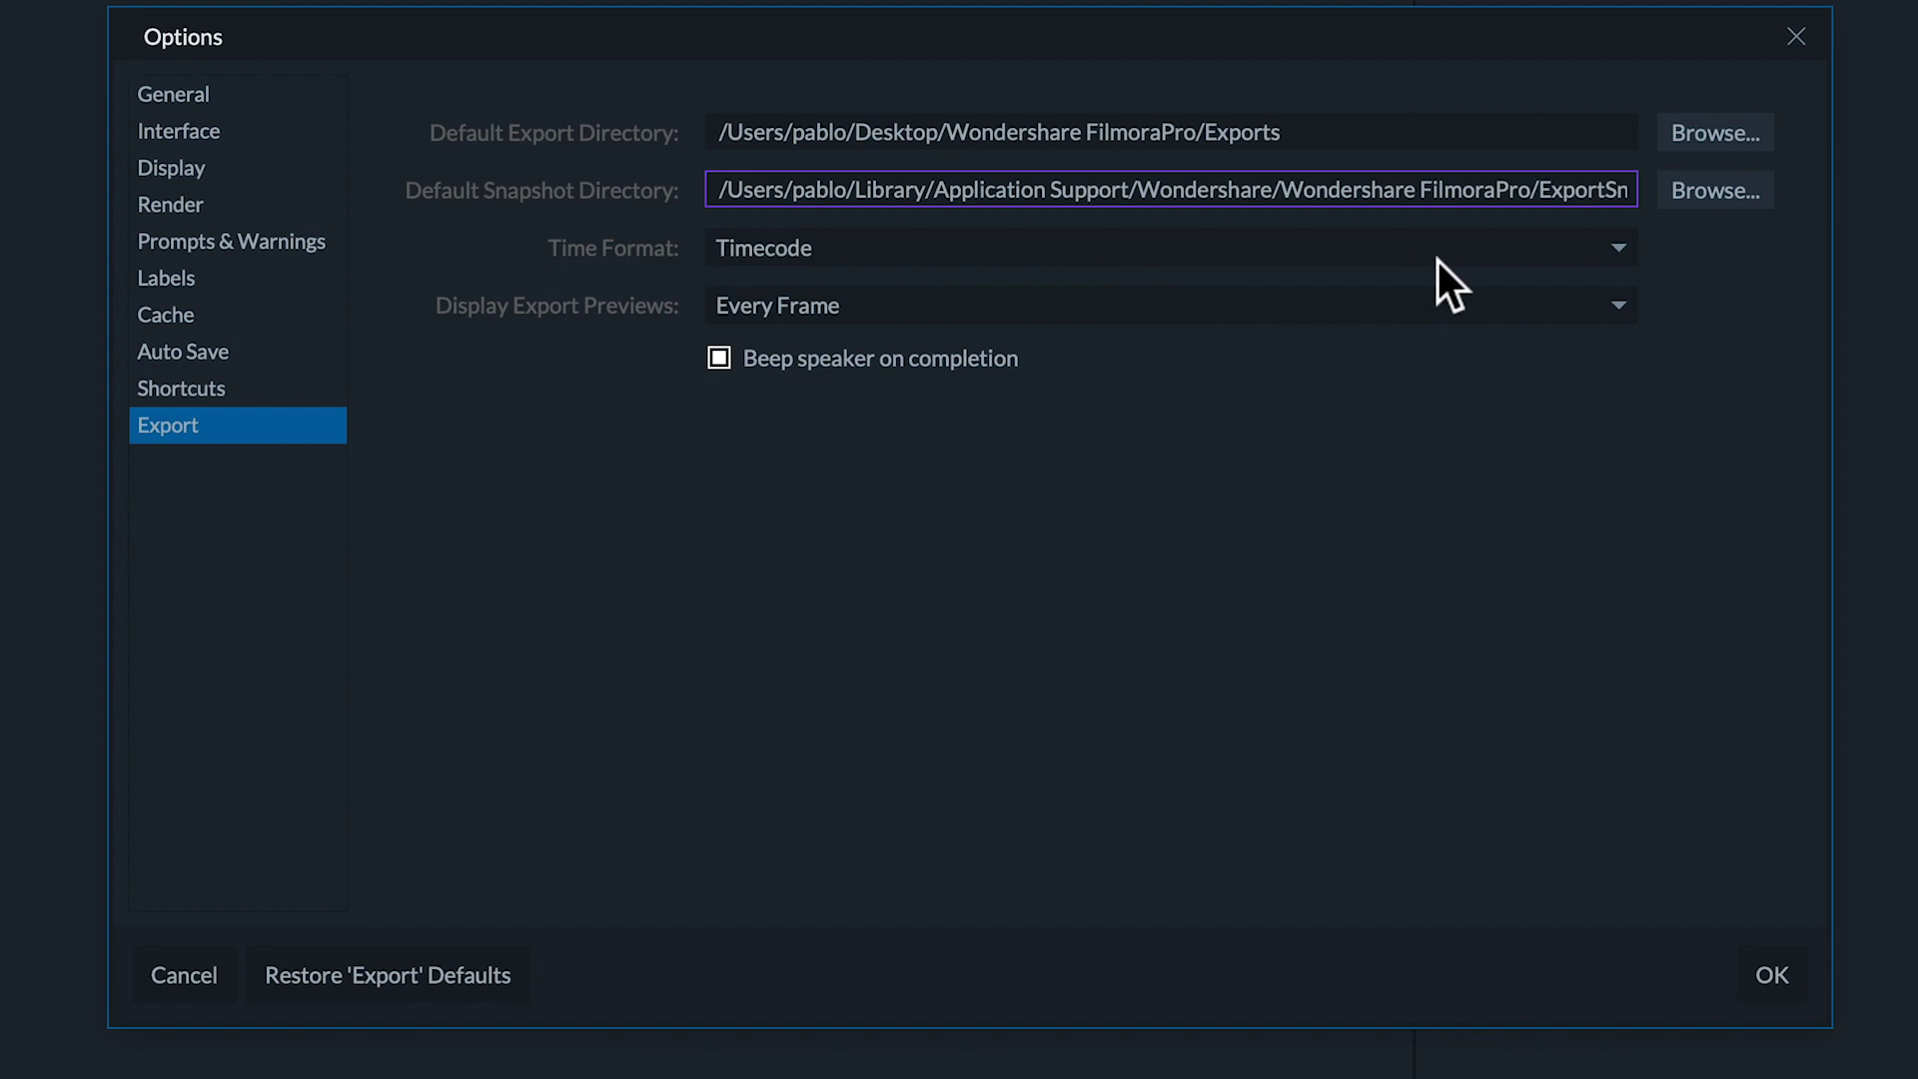
Try the Natural time format in the Export options and settle on Seconds
left_click(1554, 257)
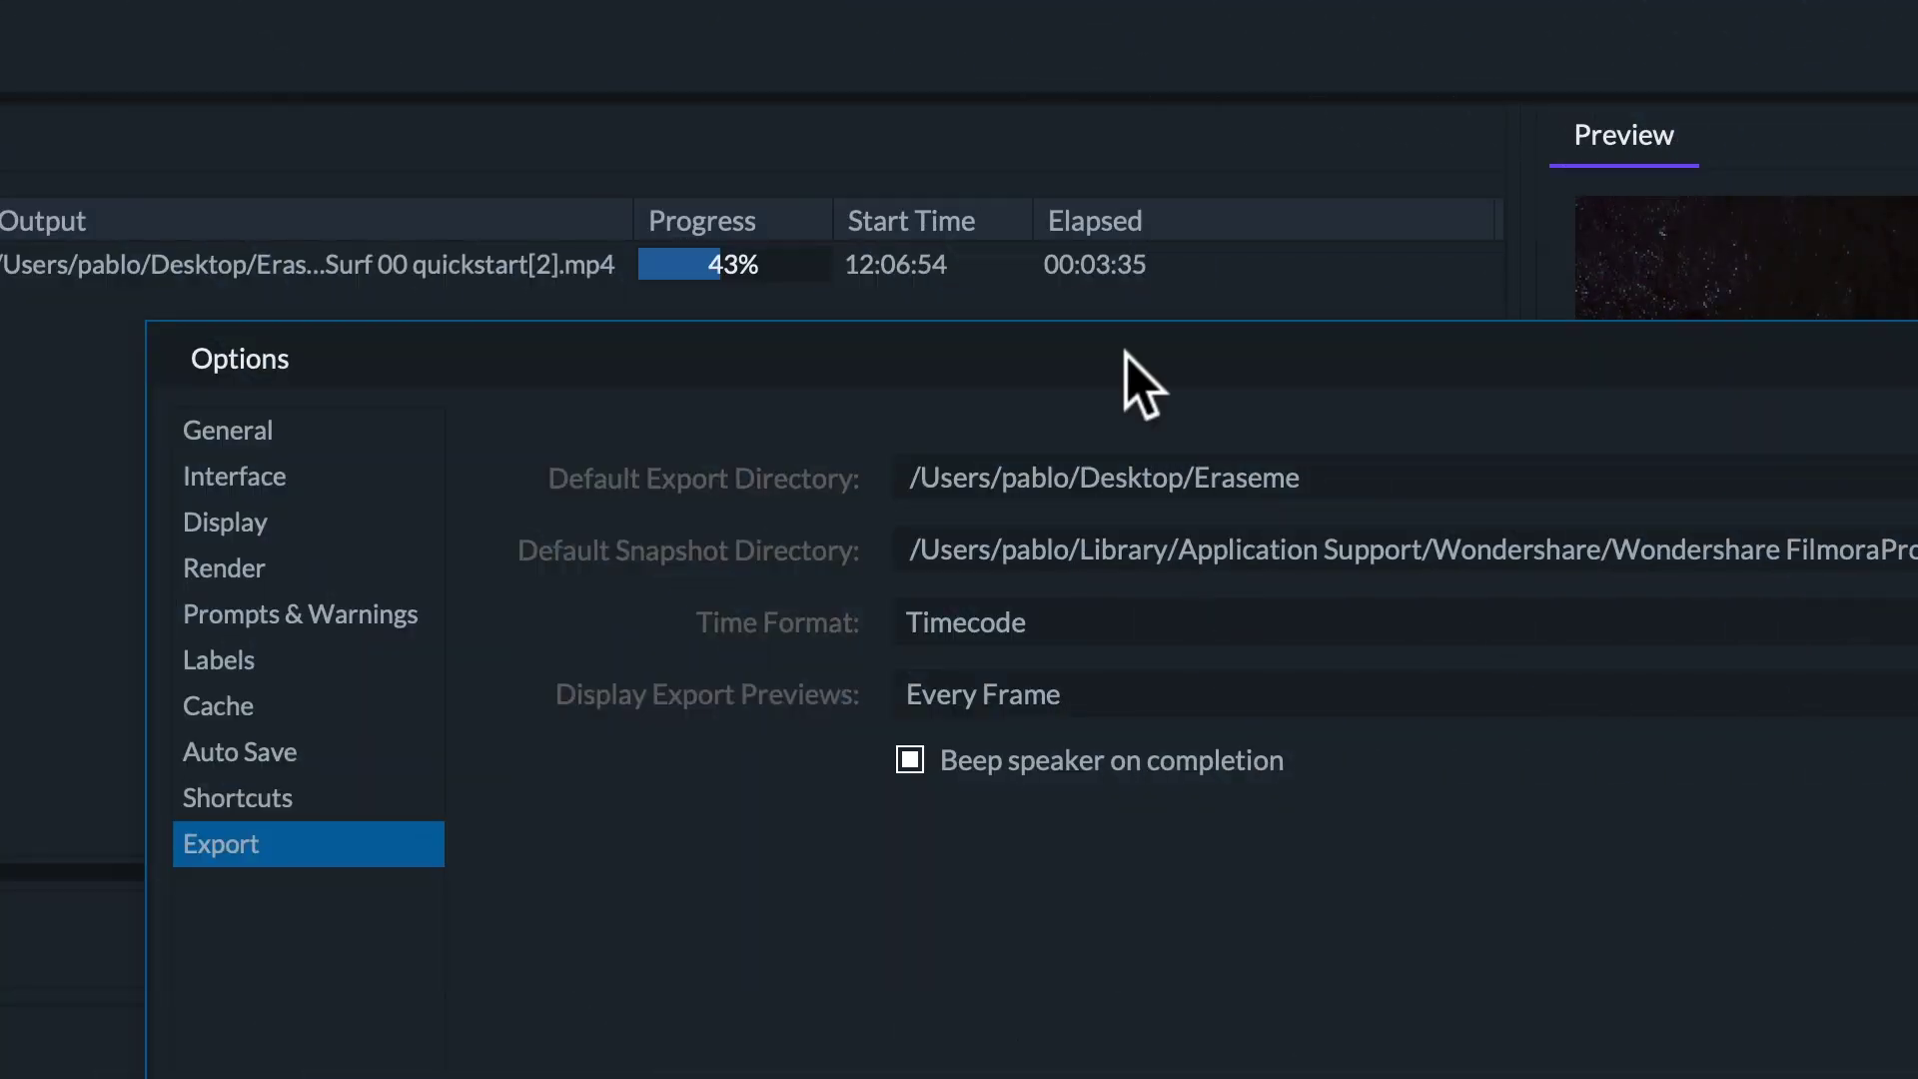
left_click(1308, 637)
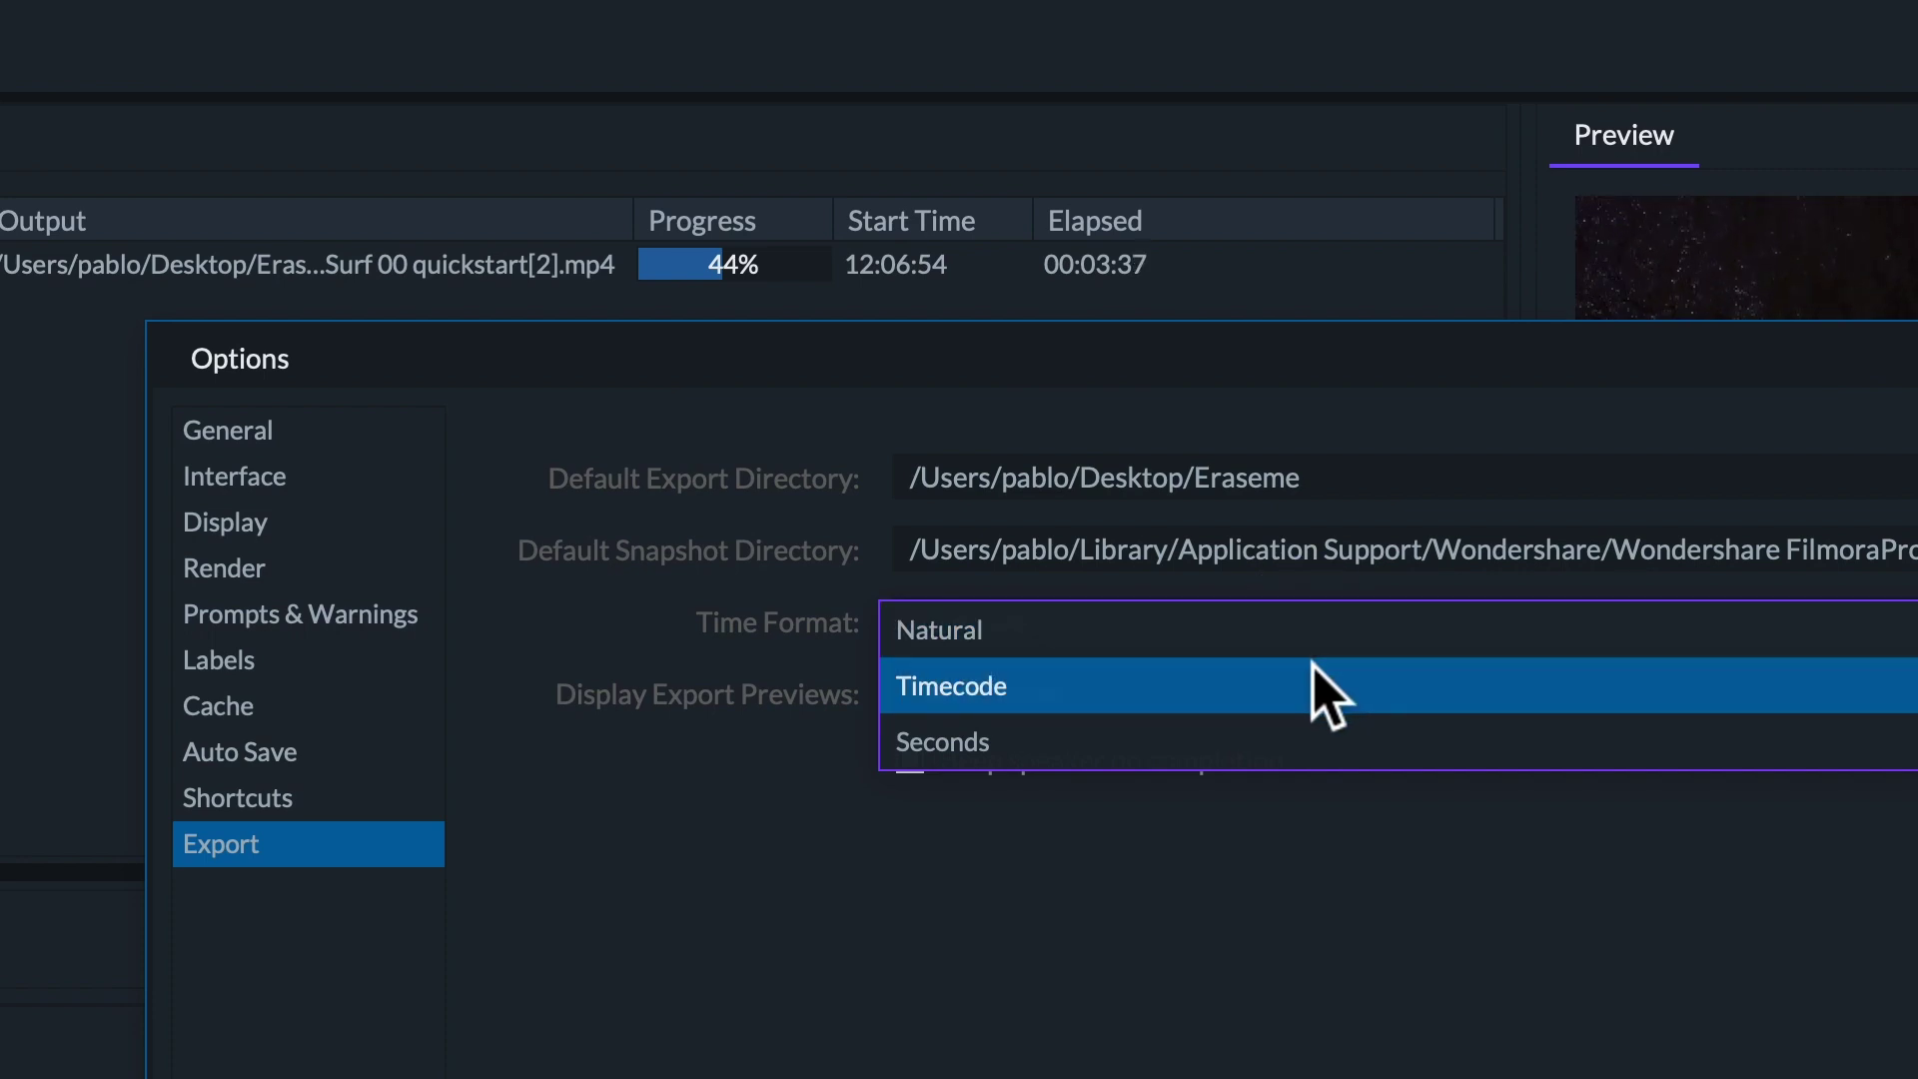
left_click(1304, 627)
left_click(1309, 638)
left_click(1289, 737)
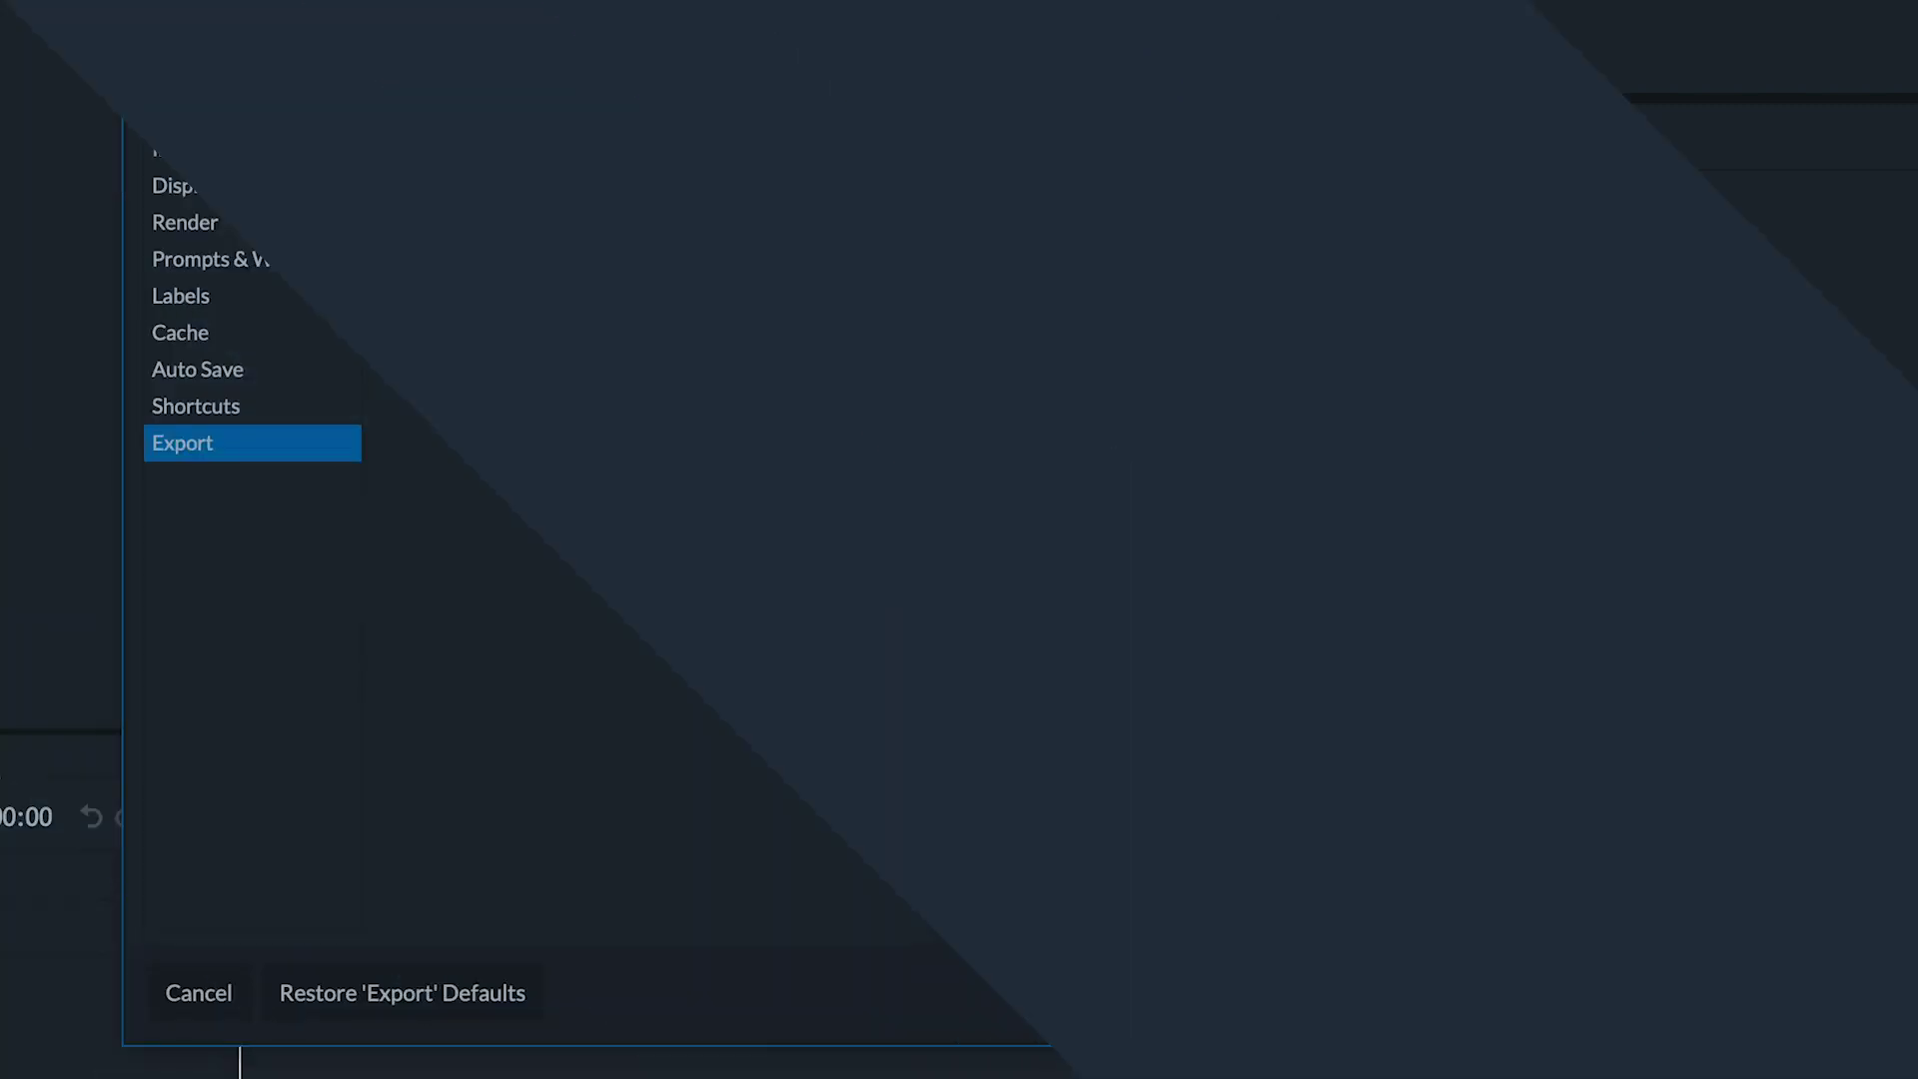
Turn off the speaker beep on export completion and apply the options
left_click(735, 386)
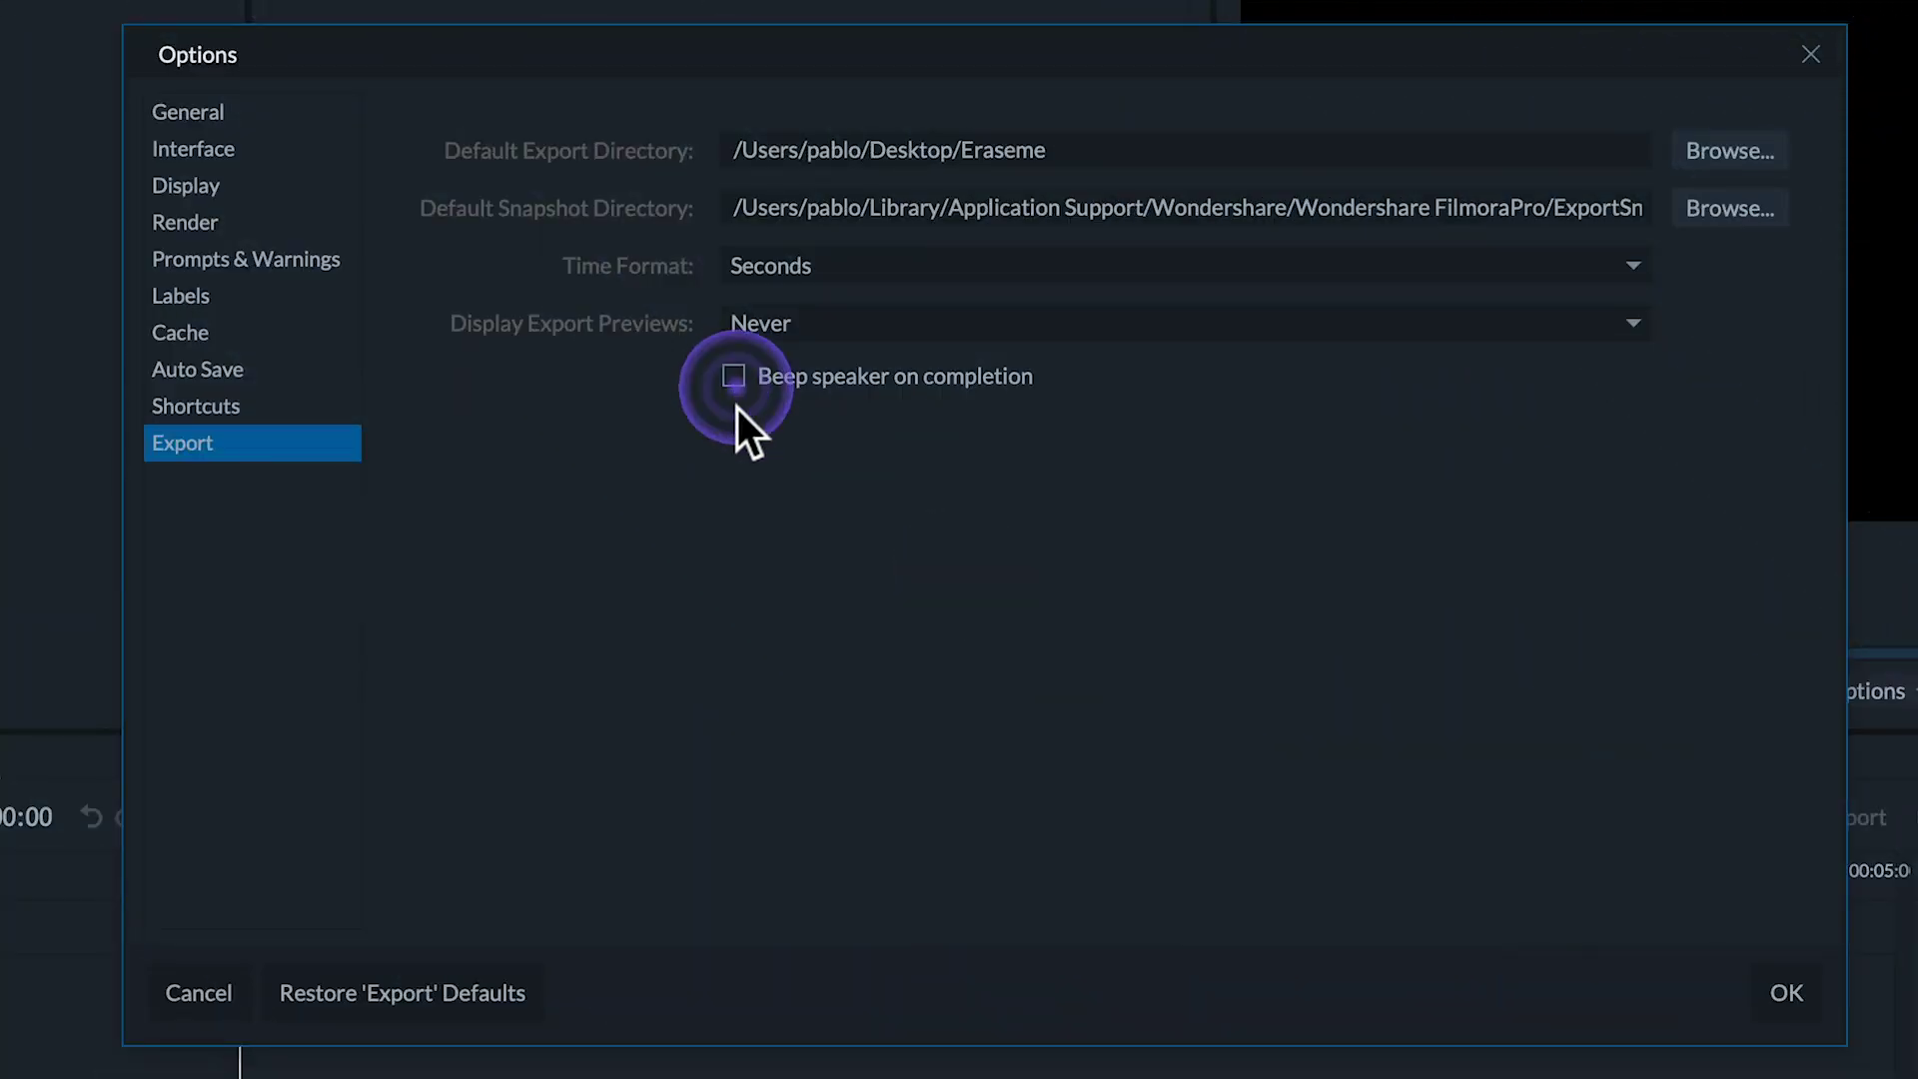
left_click(736, 380)
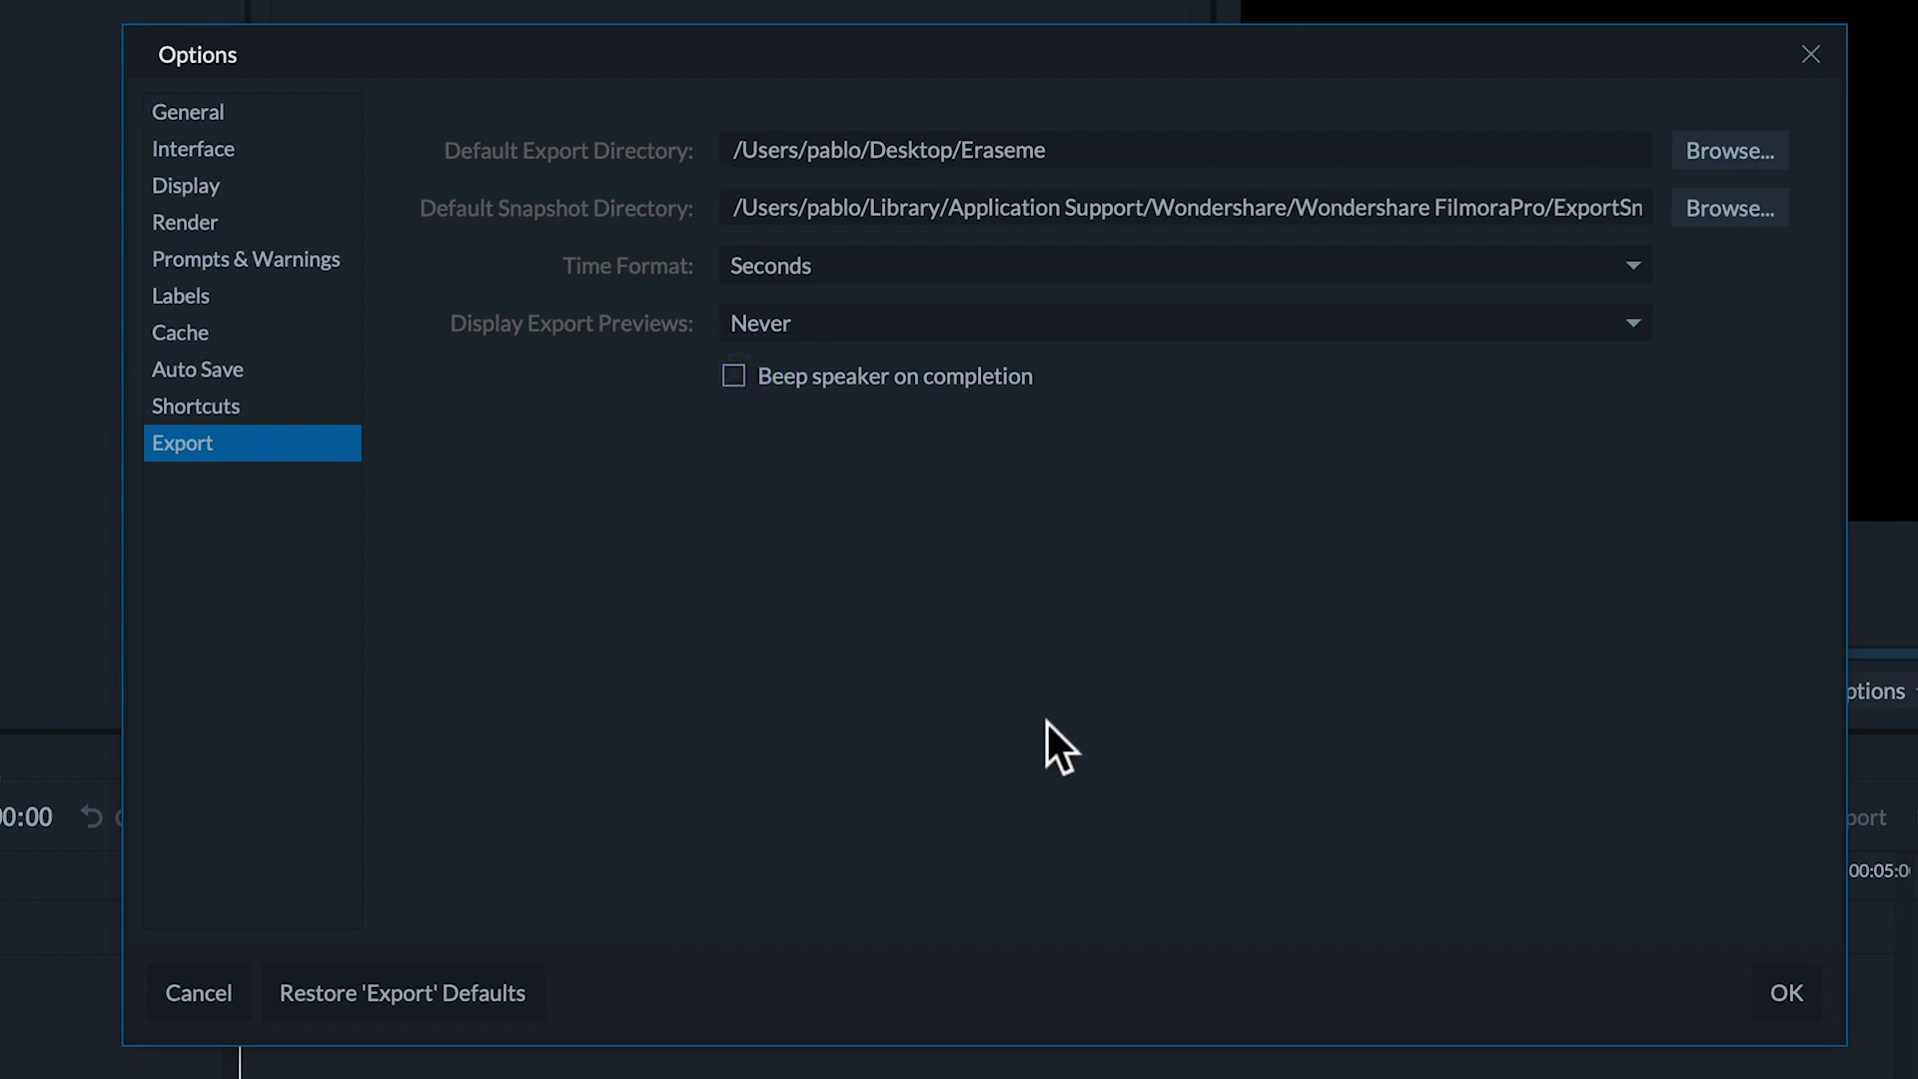
left_click(1770, 989)
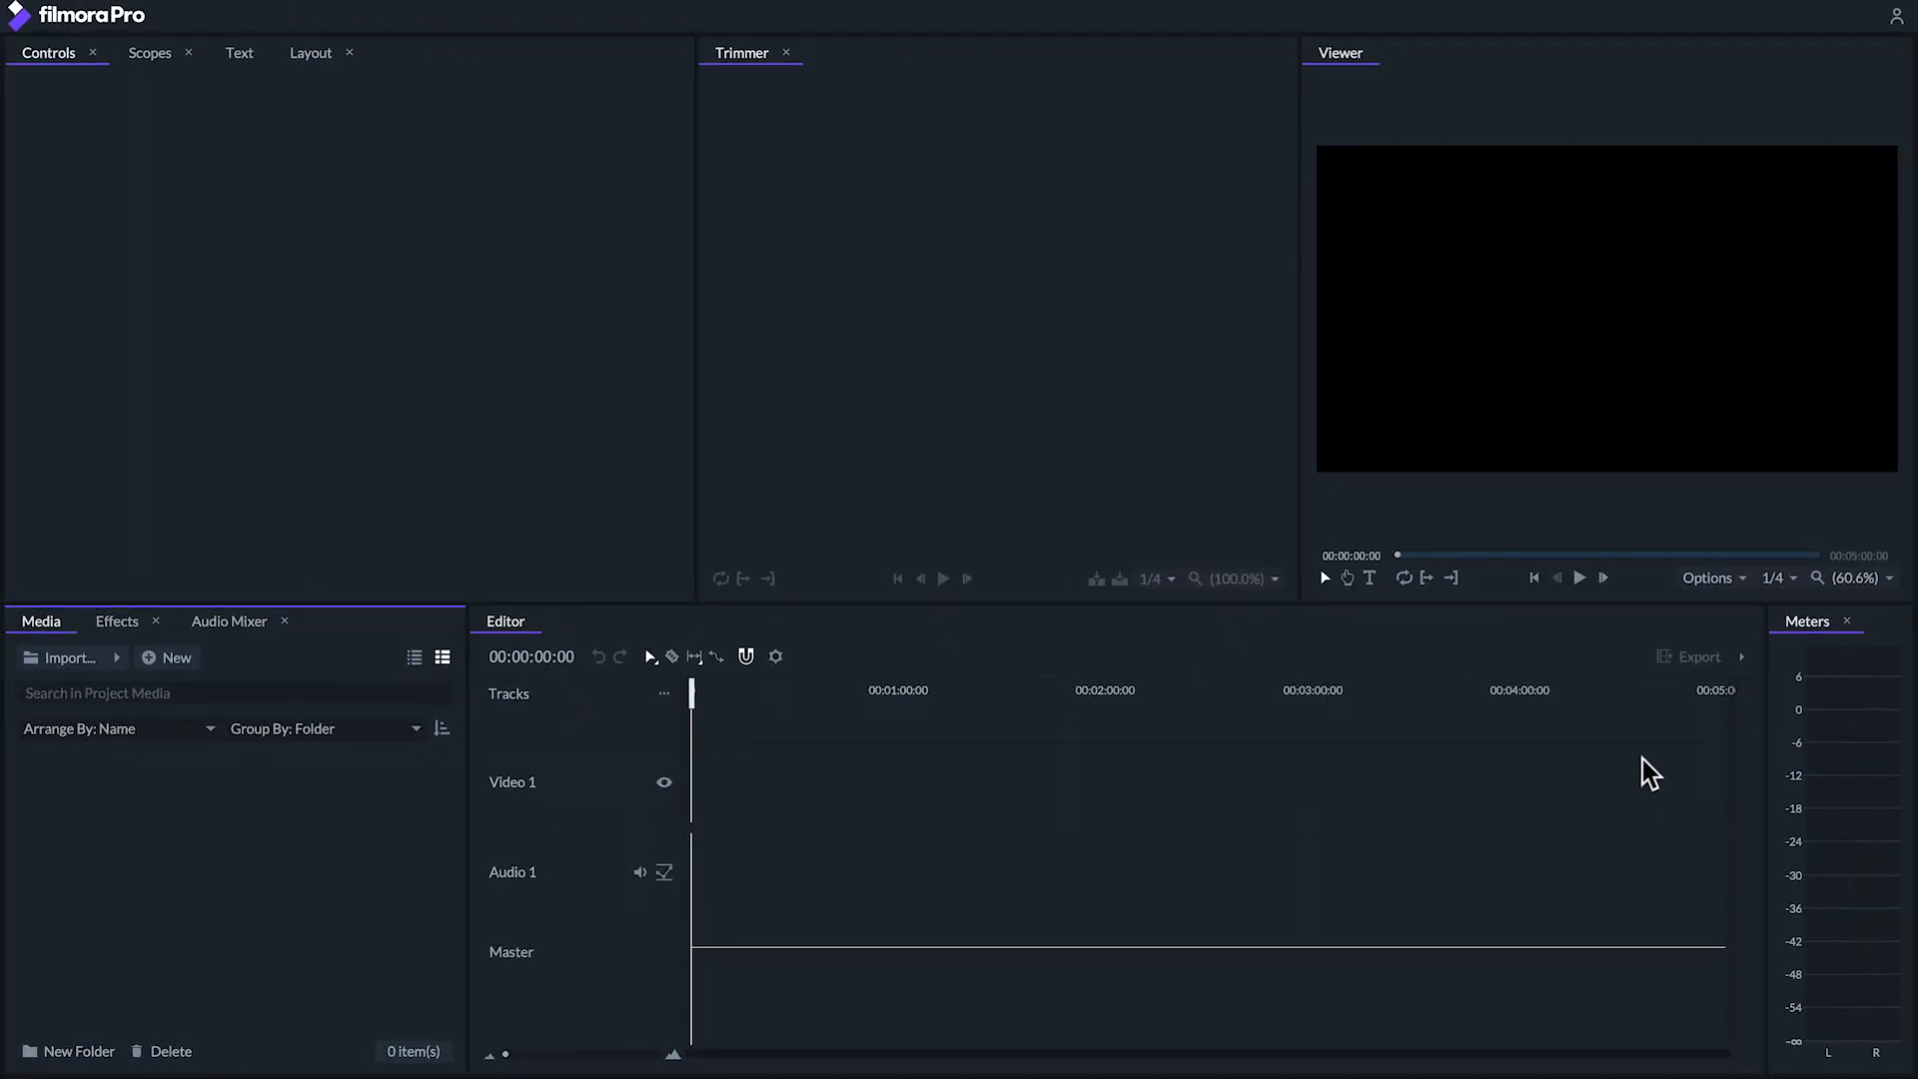